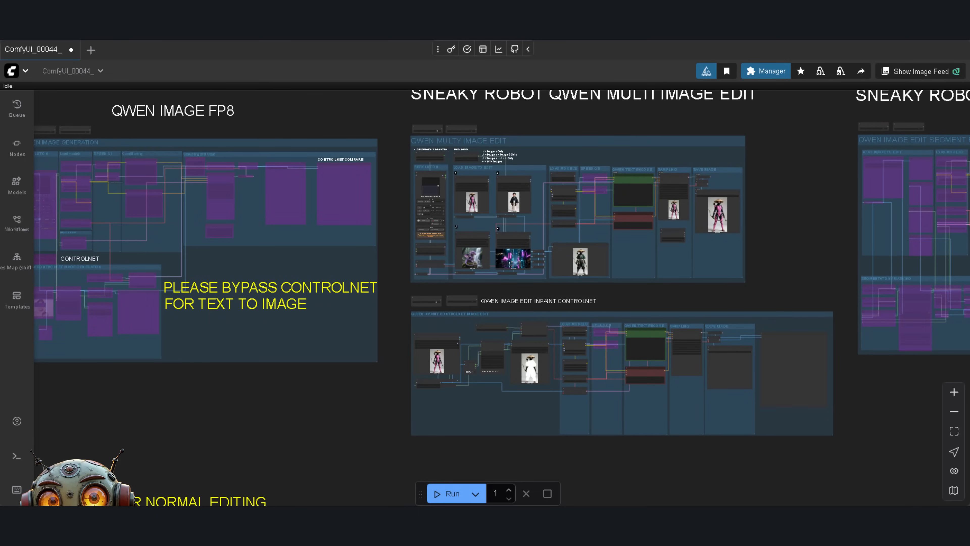
Paint a mask over the boy's scarf, robe, hands and sandals in the mask editor and save it.
scroll(670, 447, "up", 2)
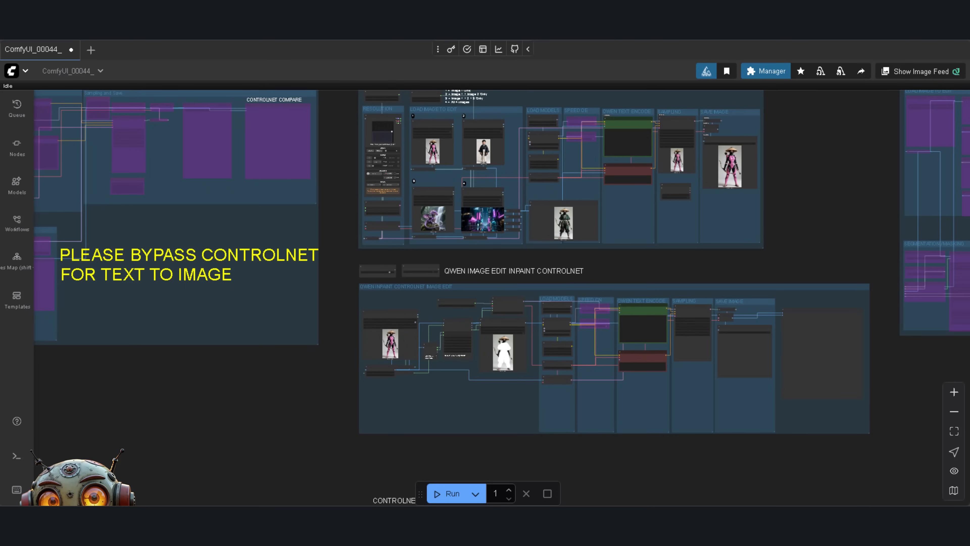
scroll(849, 420, "up", 5)
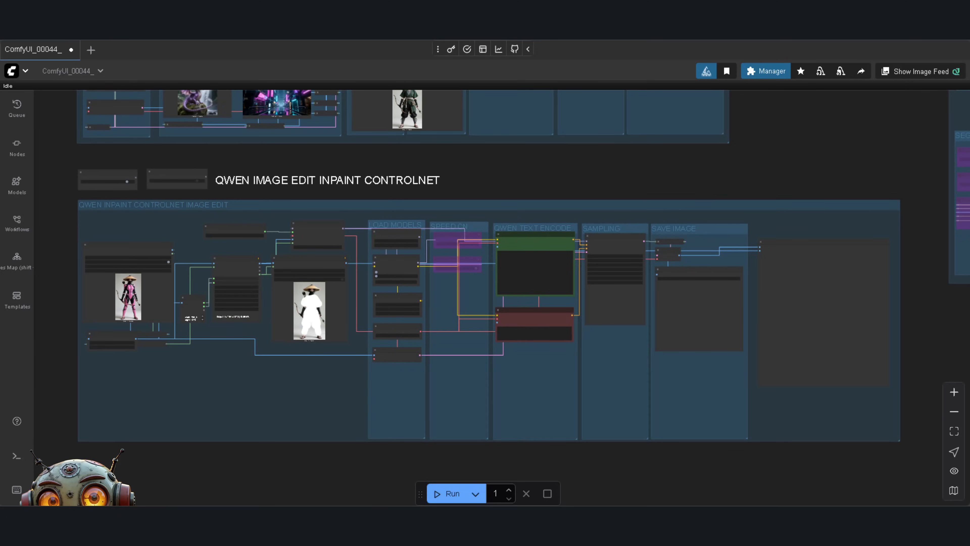
scroll(58, 303, "up", 10)
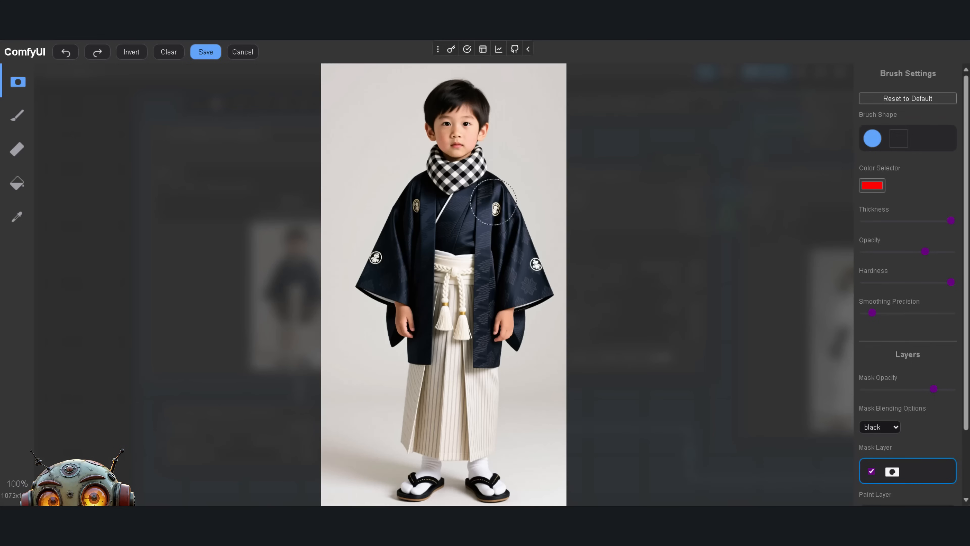
mouse_move(496, 180)
left_mouse_down()
mouse_move(473, 493)
mouse_move(415, 208)
mouse_move(494, 278)
left_mouse_up()
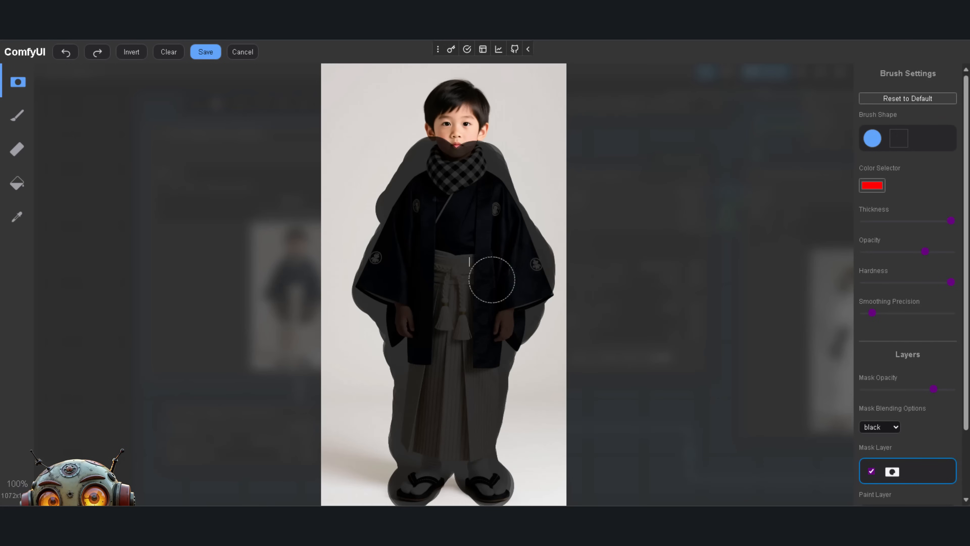
left_click(208, 54)
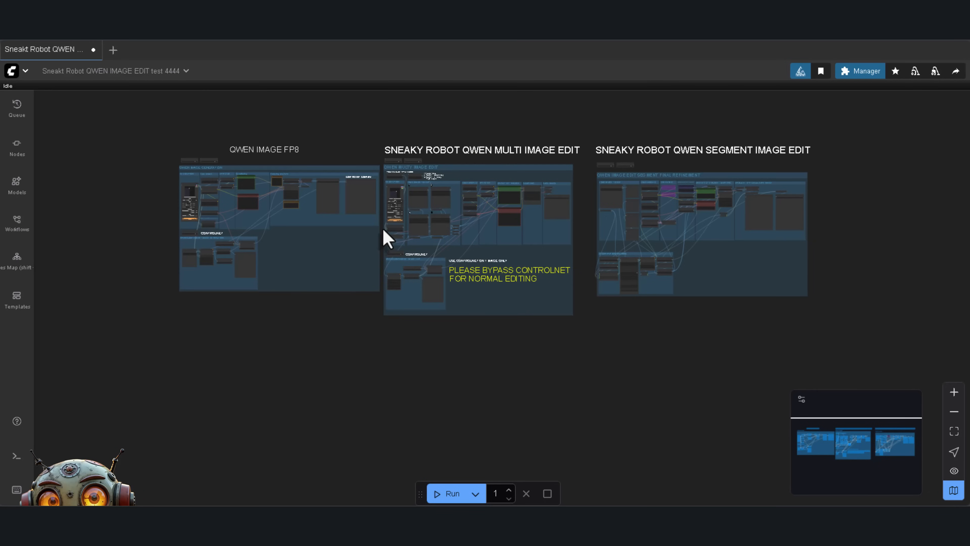
Look over the three Qwen workflows, then examine the QWEN IMAGE FP8 workflow's image generation and ControlNet groups.
scroll(385, 232, "up", 5)
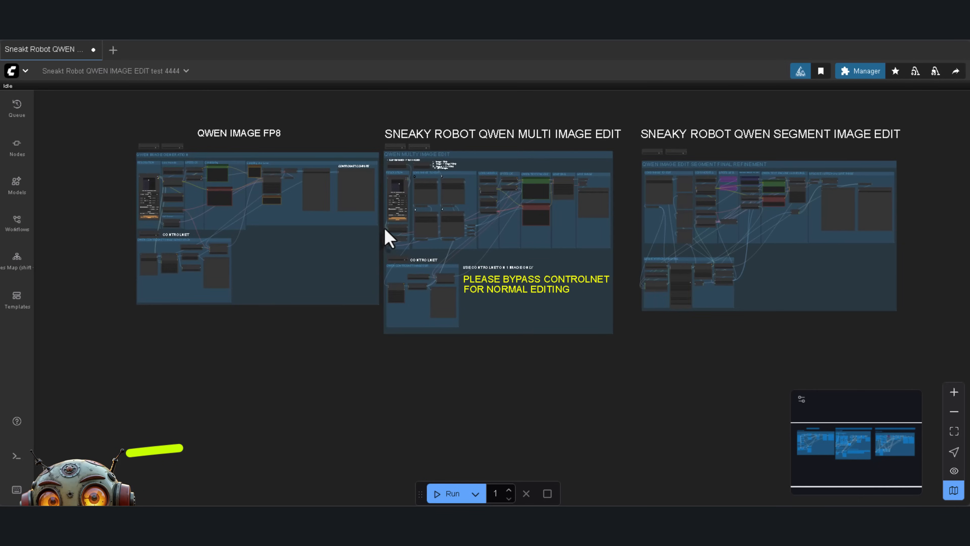
scroll(482, 145, "up", 3)
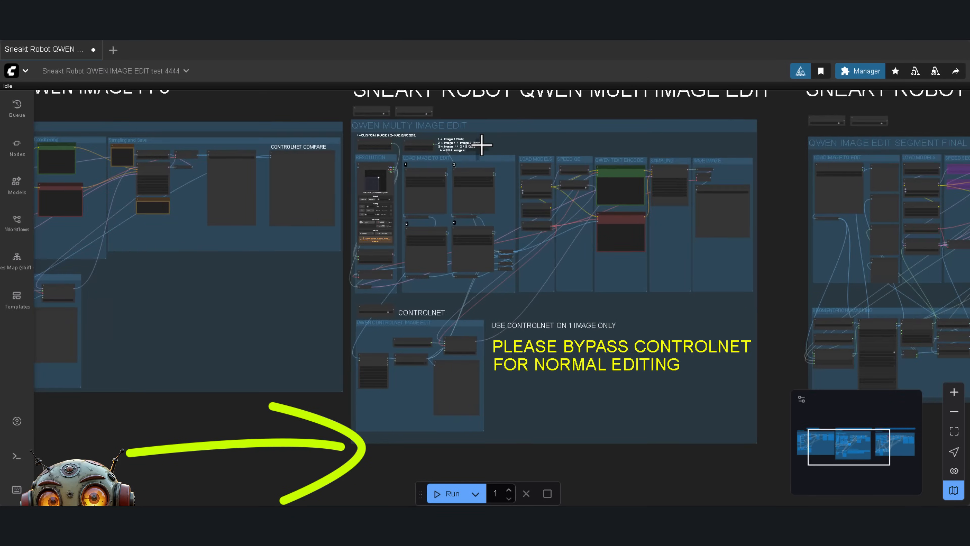
scroll(478, 148, "down", 2)
scroll(479, 153, "down", 2)
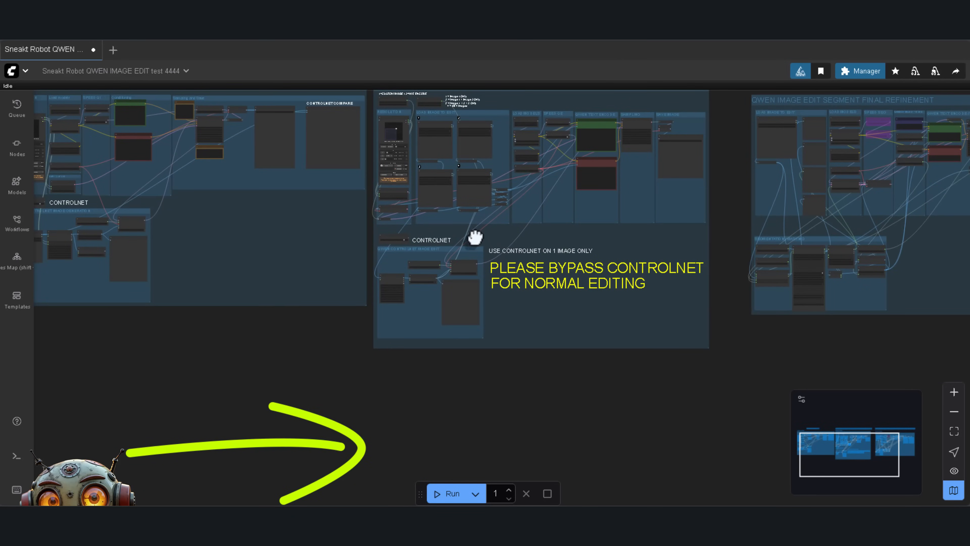
scroll(468, 243, "up", 3)
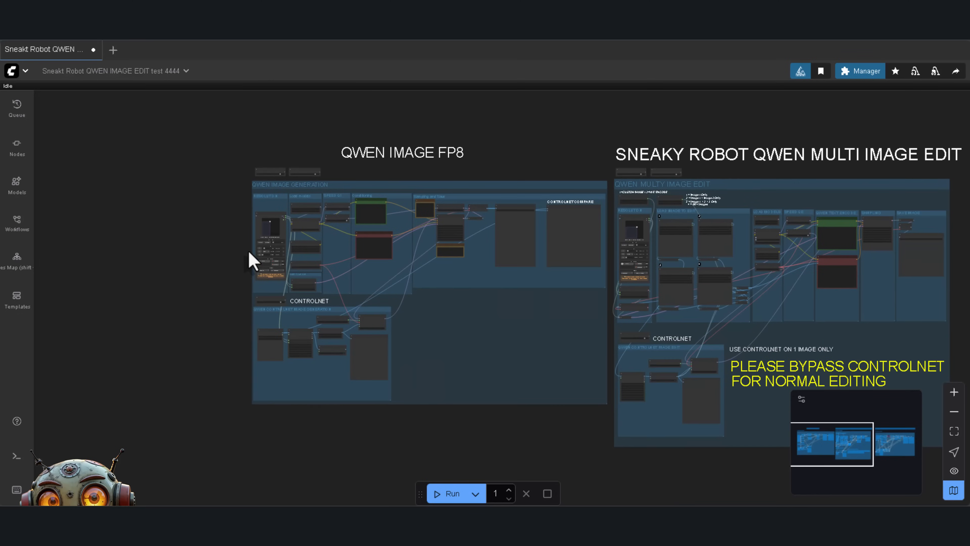
scroll(231, 317, "up", 4)
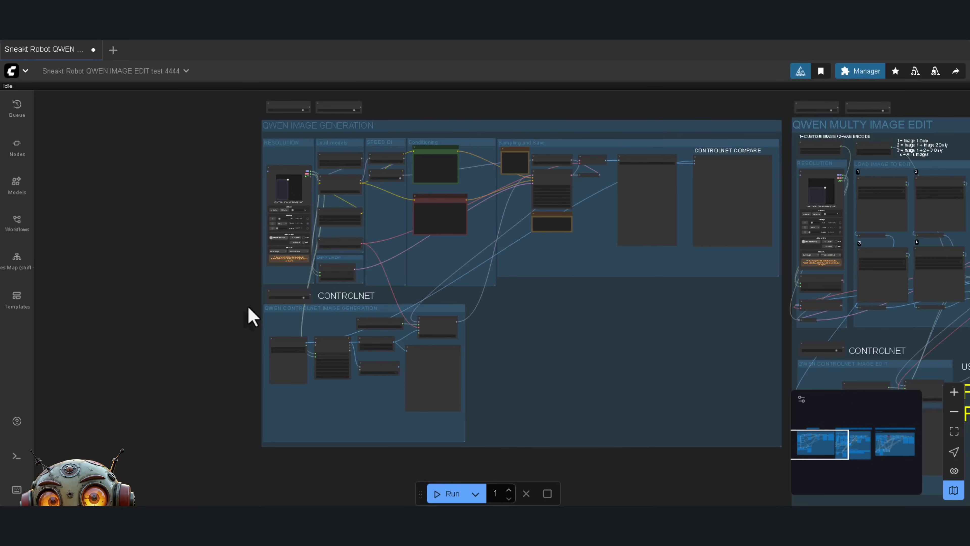
left_click_drag(249, 316, 219, 304)
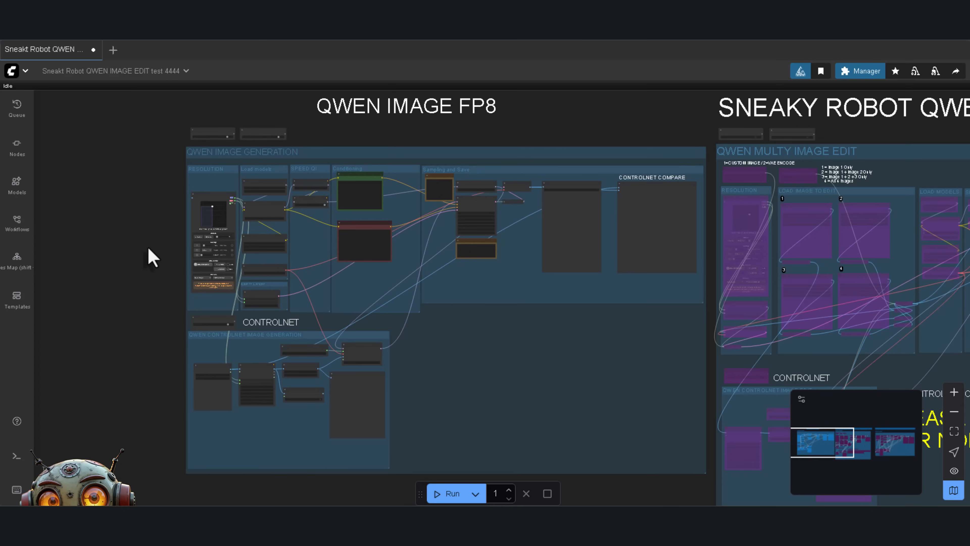
scroll(190, 160, "up", 6)
scroll(187, 166, "up", 3)
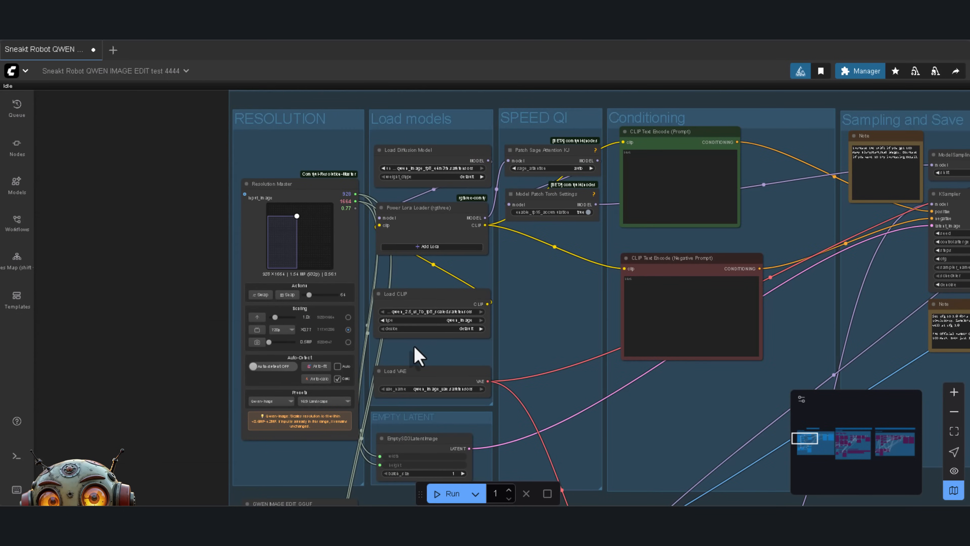
left_click_drag(281, 397, 243, 282)
scroll(313, 321, "down", 2)
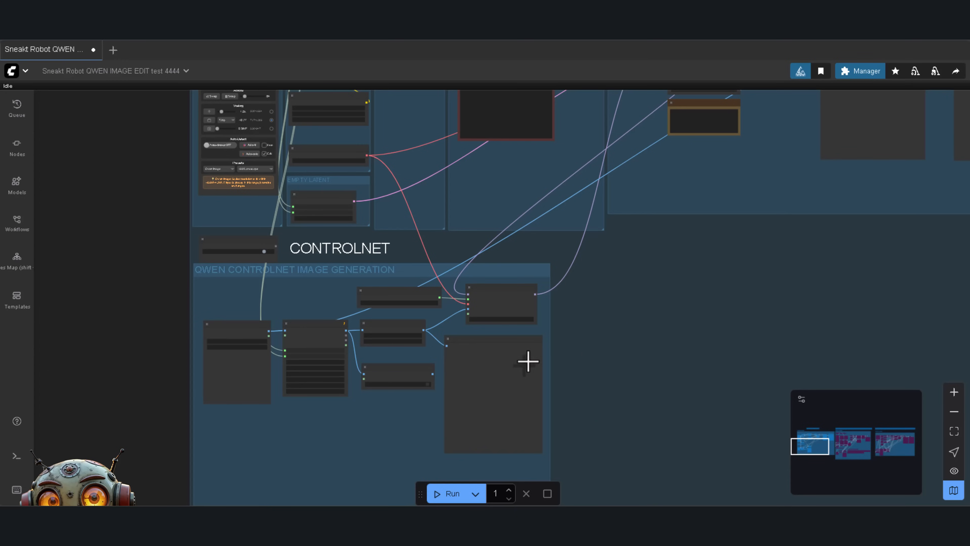
scroll(528, 361, "down", 10)
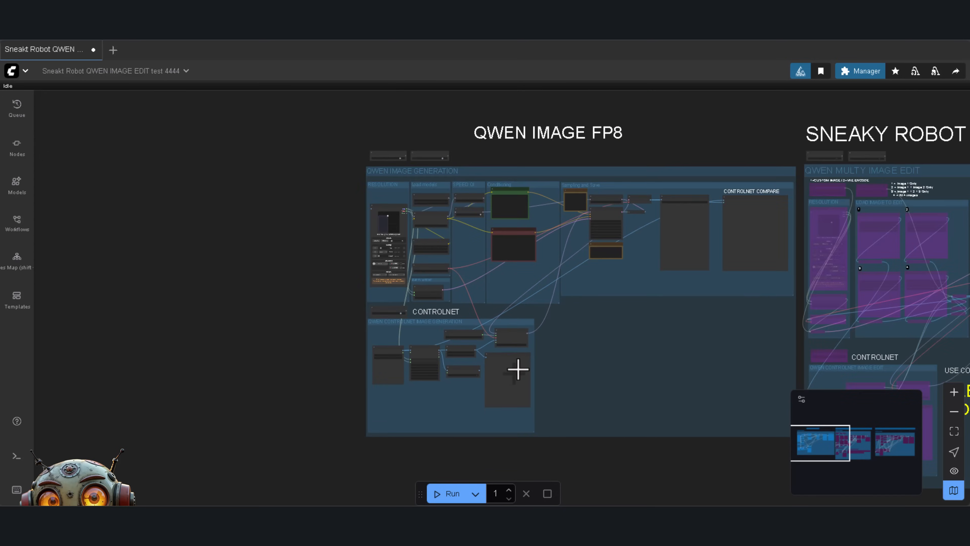
scroll(519, 369, "up", 2)
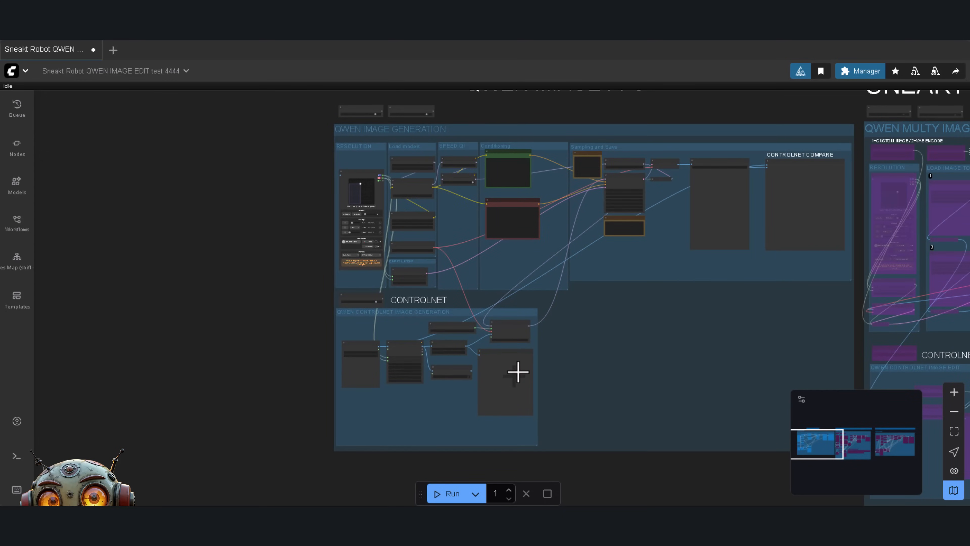
scroll(375, 156, "up", 9)
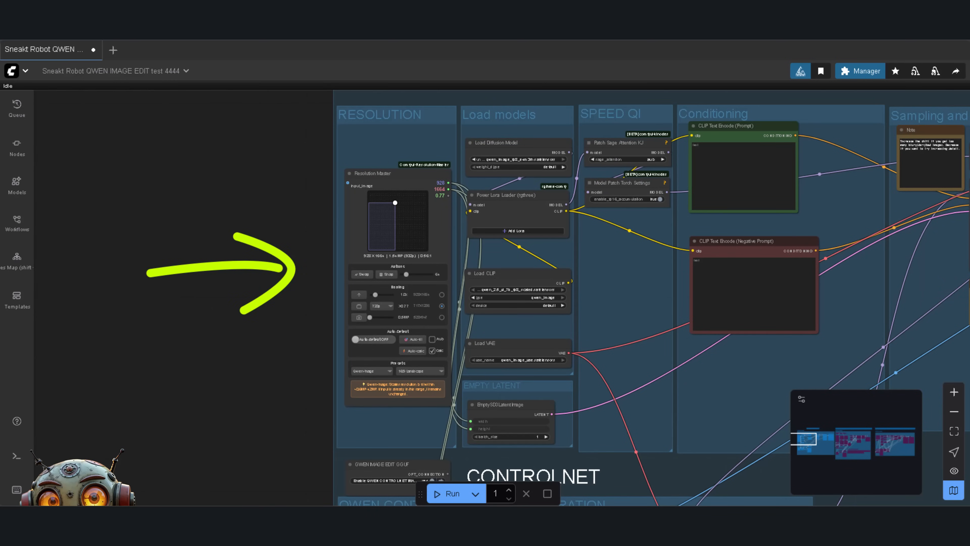
Resize the Resolution Master canvas to 1472 × 1472 and turn off its Calc option.
scroll(416, 268, "up", 4)
left_click_drag(384, 179, 403, 180)
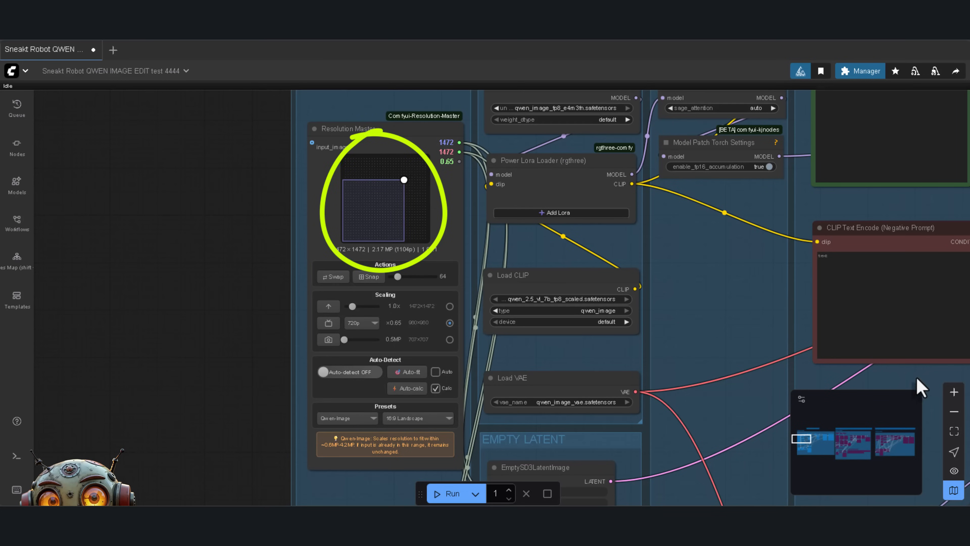
left_click(435, 388)
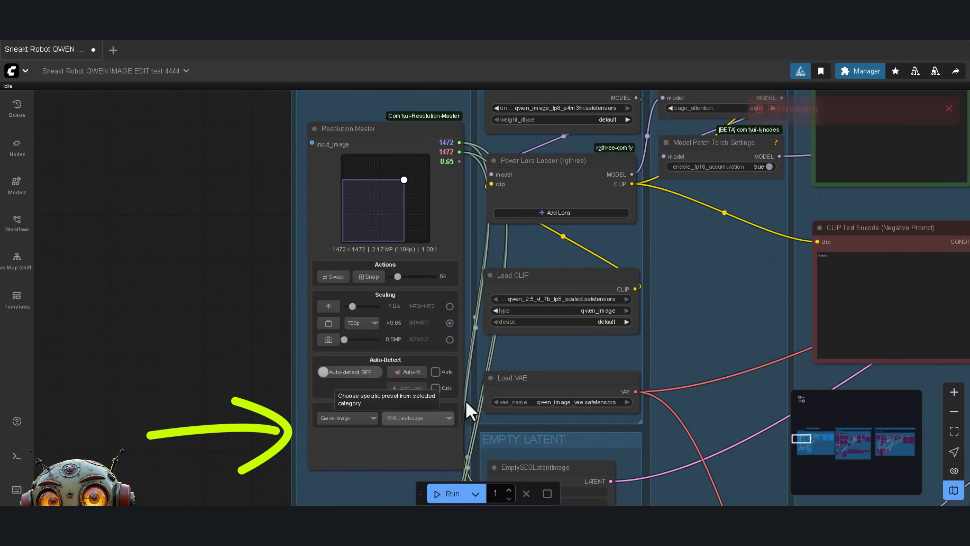
Choose the Qwen-Image preset category and apply the 16:9 Landscape (1664×928) preset in Resolution Master.
left_click(363, 418)
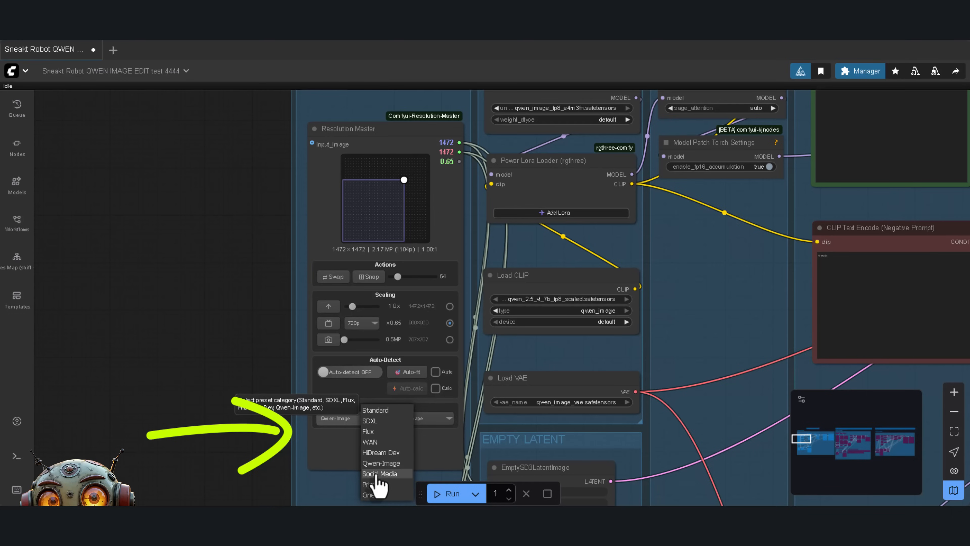
left_click(418, 418)
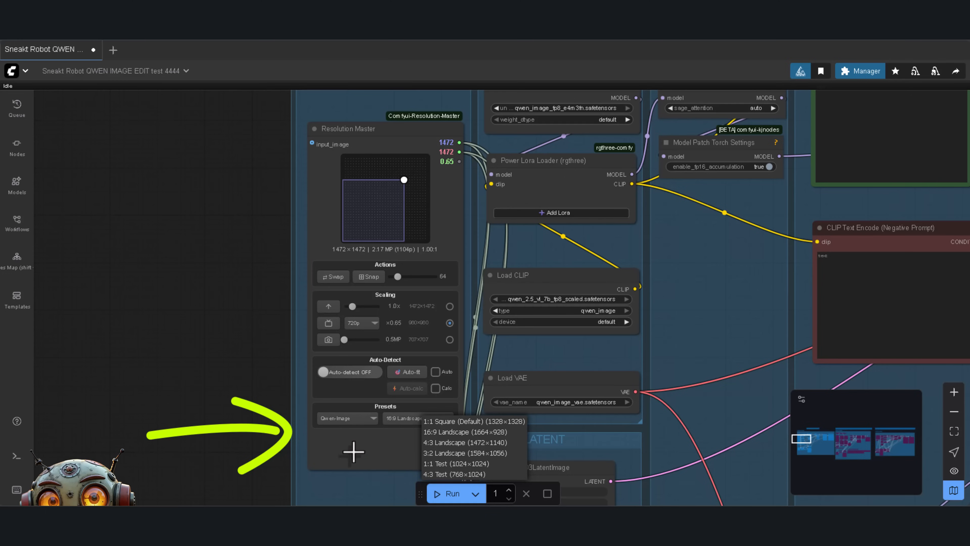
left_click(346, 419)
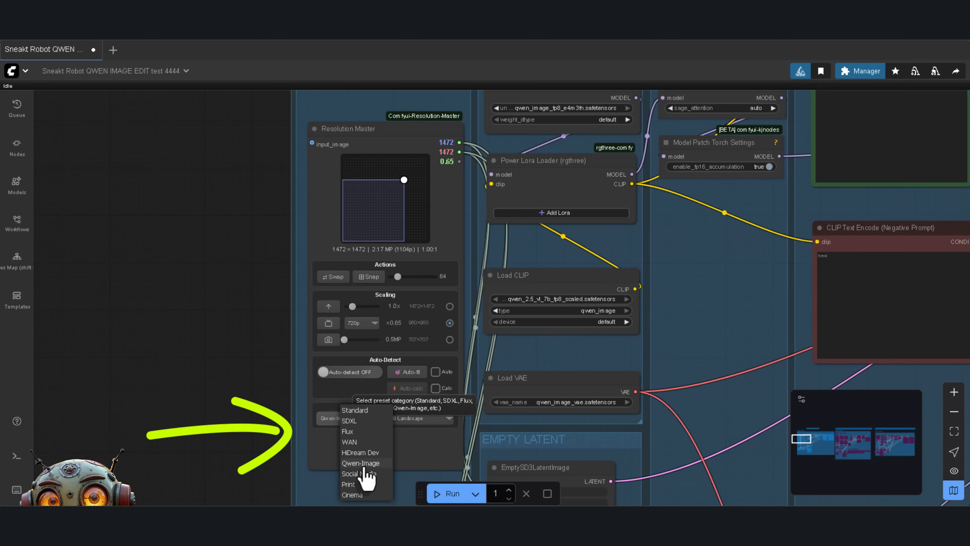
left_click(362, 463)
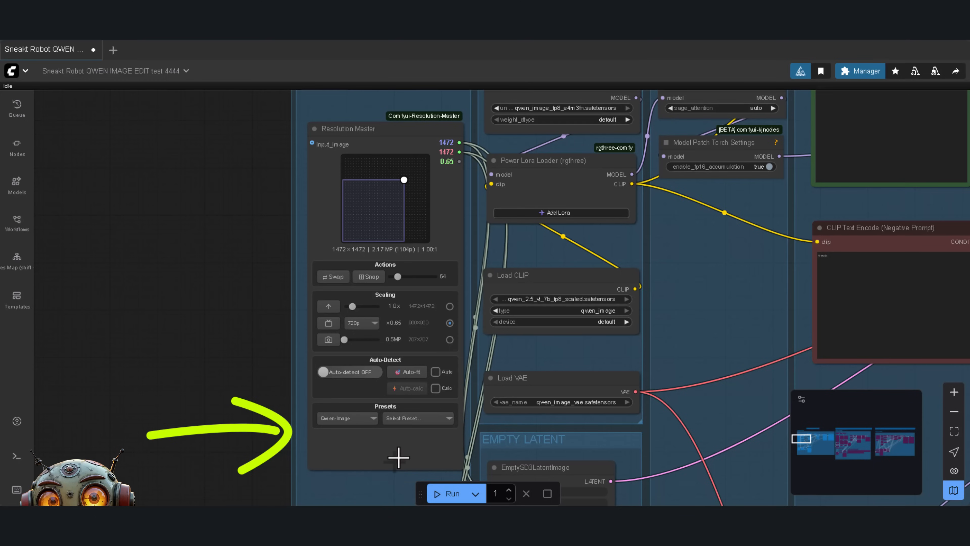
left_click(412, 419)
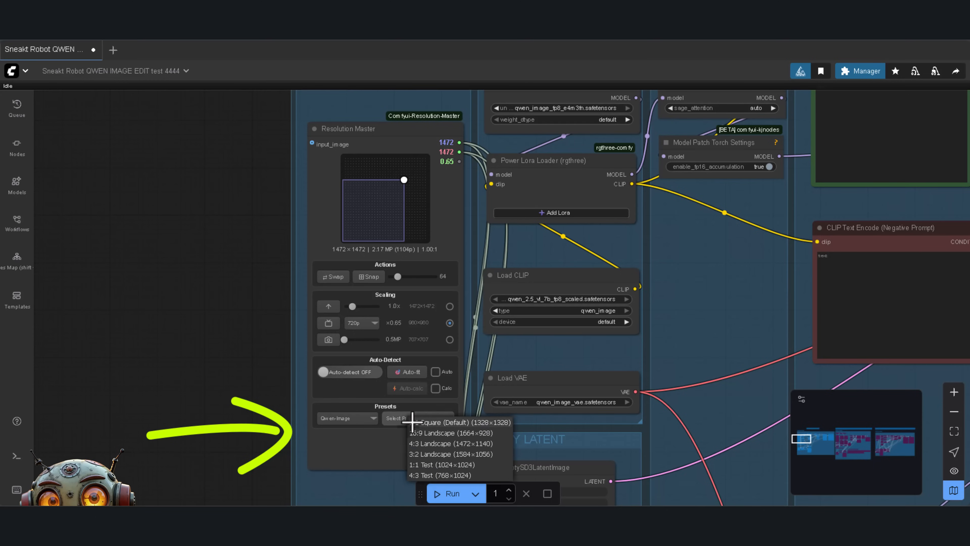
left_click(424, 433)
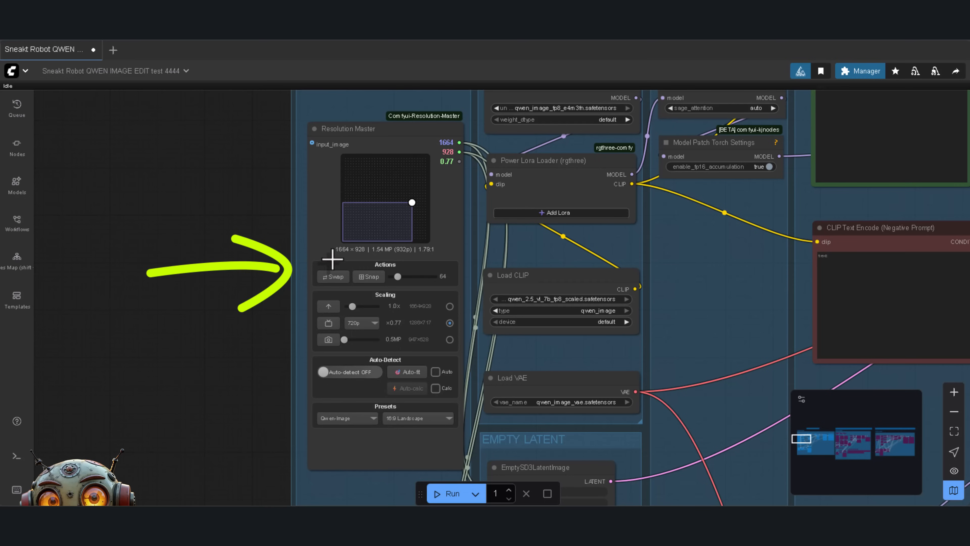
Set the Resolution Master megapixel target to 0.5 MP and scale the resolution to it.
left_click(357, 341)
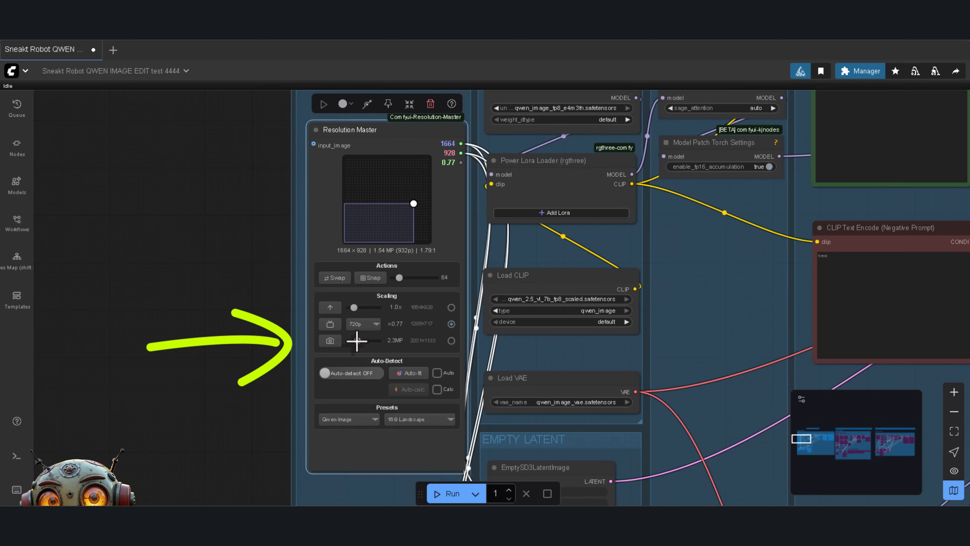
left_click_drag(357, 340, 351, 340)
left_click(327, 341)
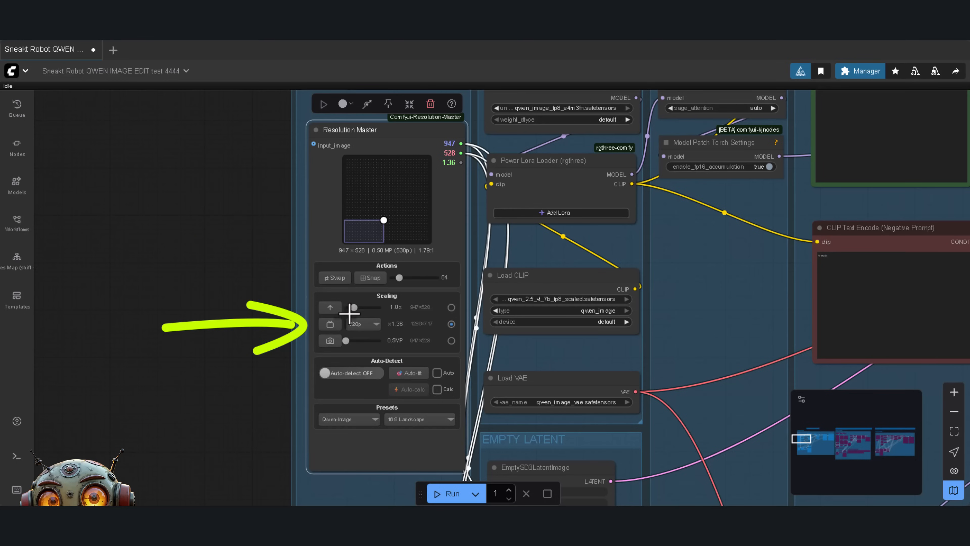
Set the Resolution Master scaling target to 1080p and scale the resolution to it.
left_click(354, 324)
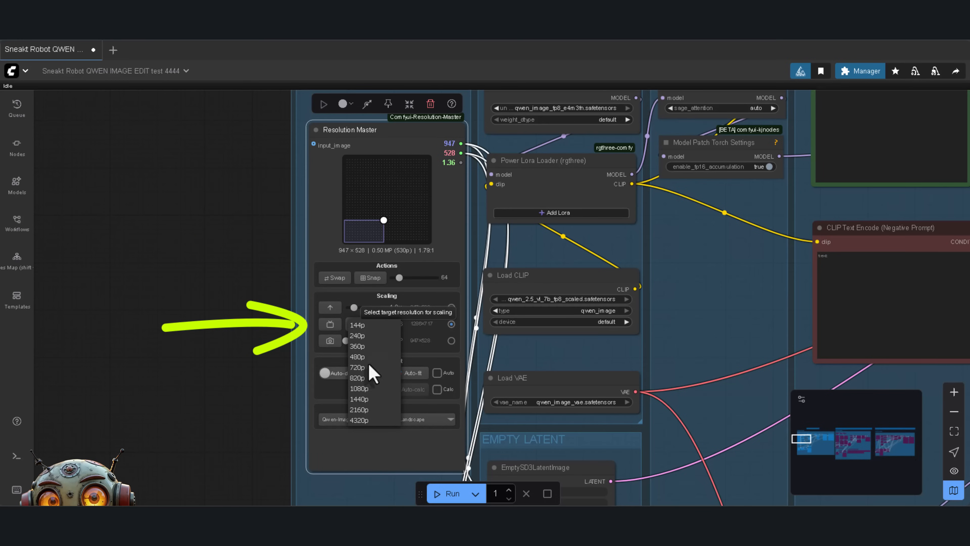
left_click(359, 389)
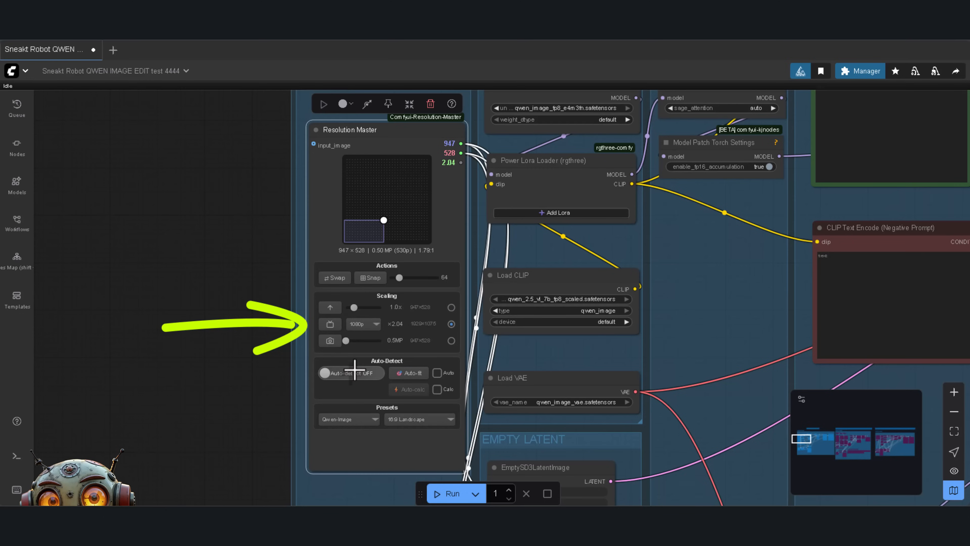
left_click(332, 324)
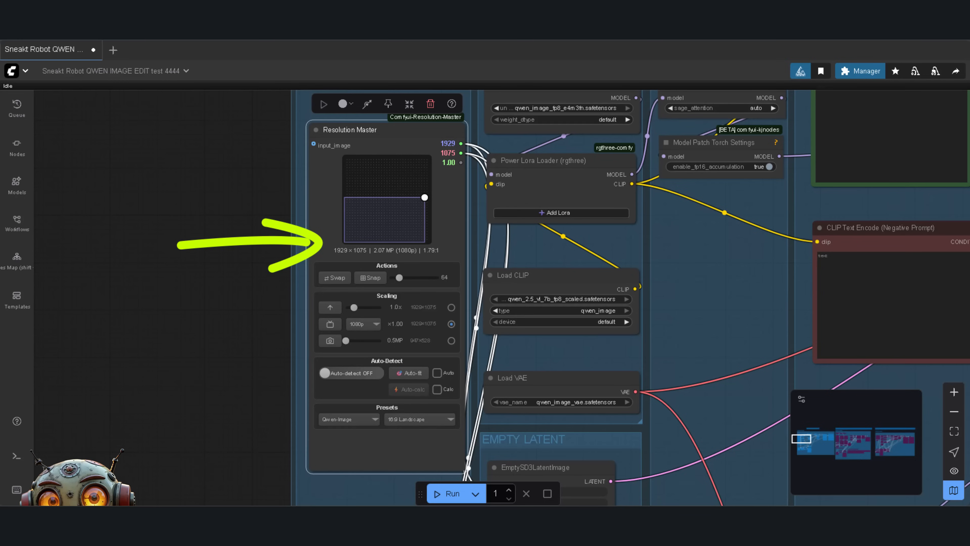
Swap the width and height to portrait and scale the resolution to the 720p target in Resolution Master.
left_click(335, 278)
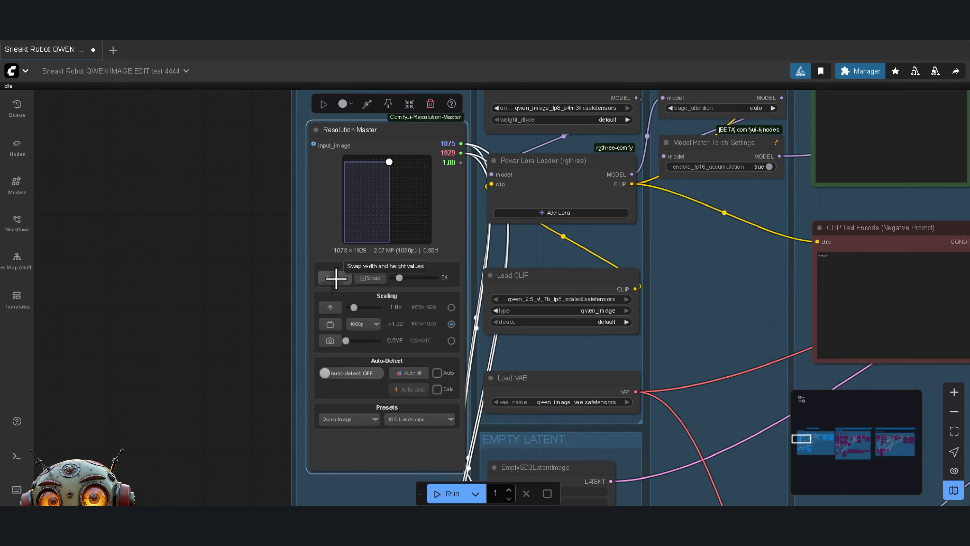
left_click(363, 324)
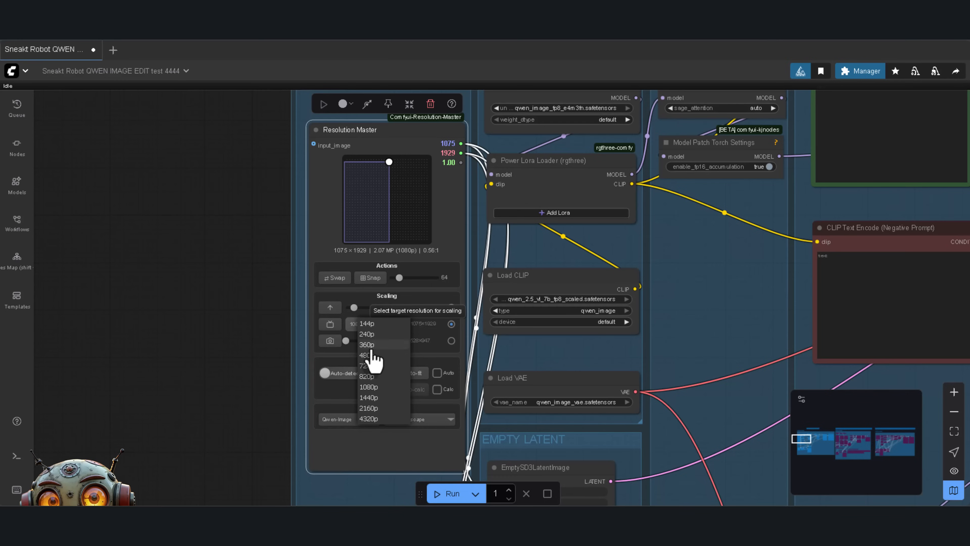
left_click(369, 366)
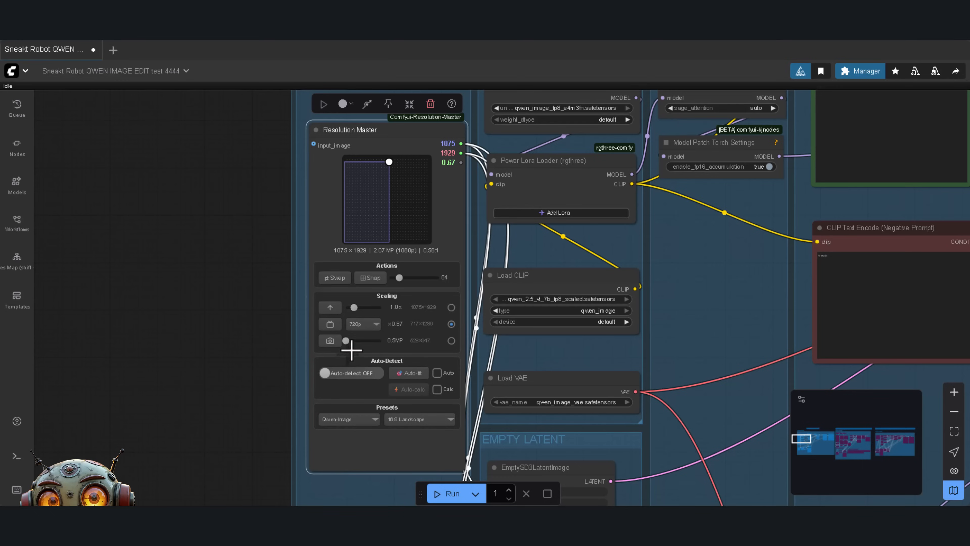
left_click(331, 324)
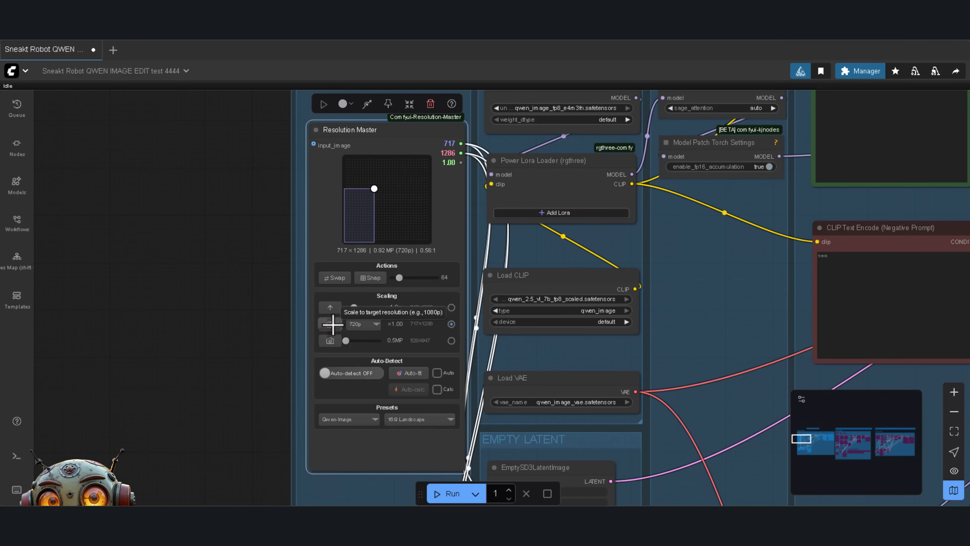
Disable the SPEED QI group with the BYPASS SAGE ATTENTION GGUF node's toggle.
scroll(332, 325, "down", 3)
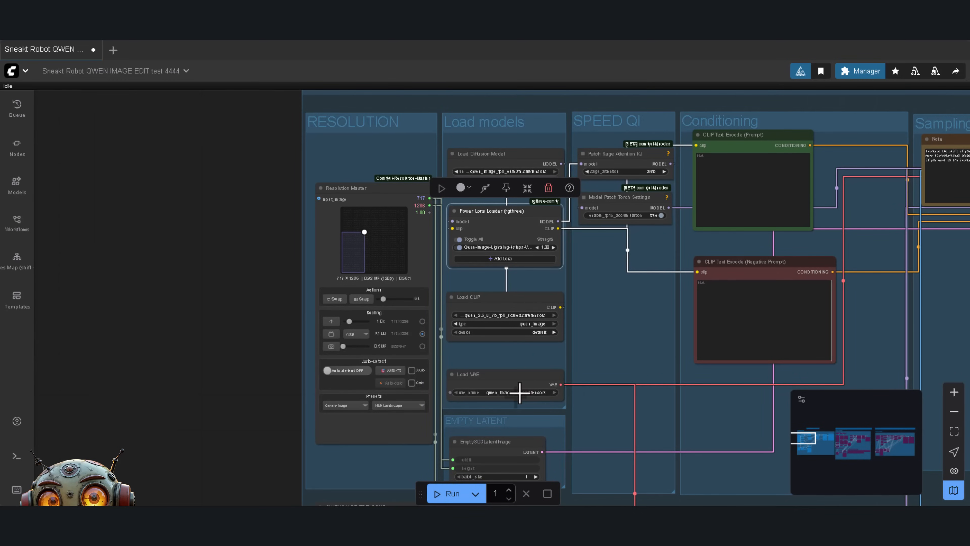
scroll(639, 301, "down", 5)
left_click_drag(638, 273, 576, 319)
scroll(494, 130, "up", 2)
scroll(494, 131, "up", 3)
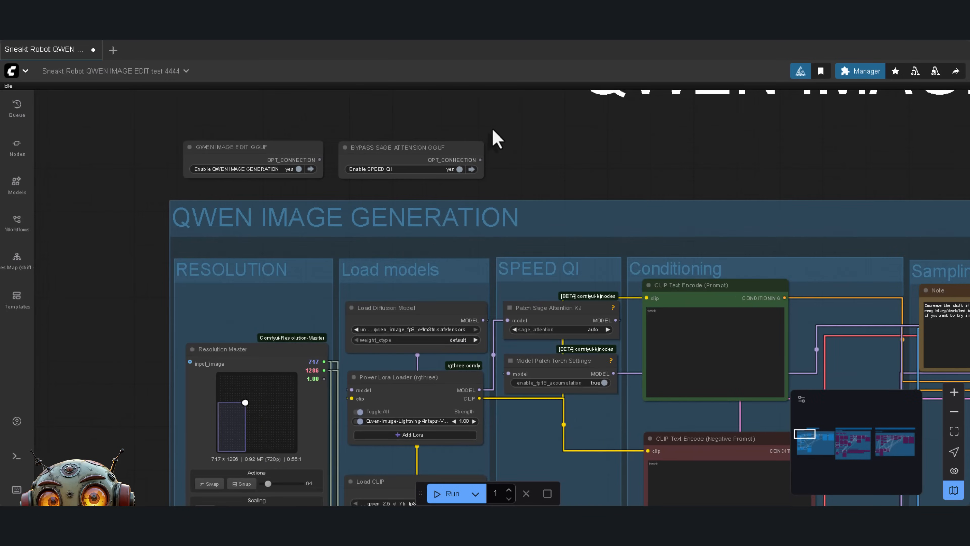
left_click(458, 169)
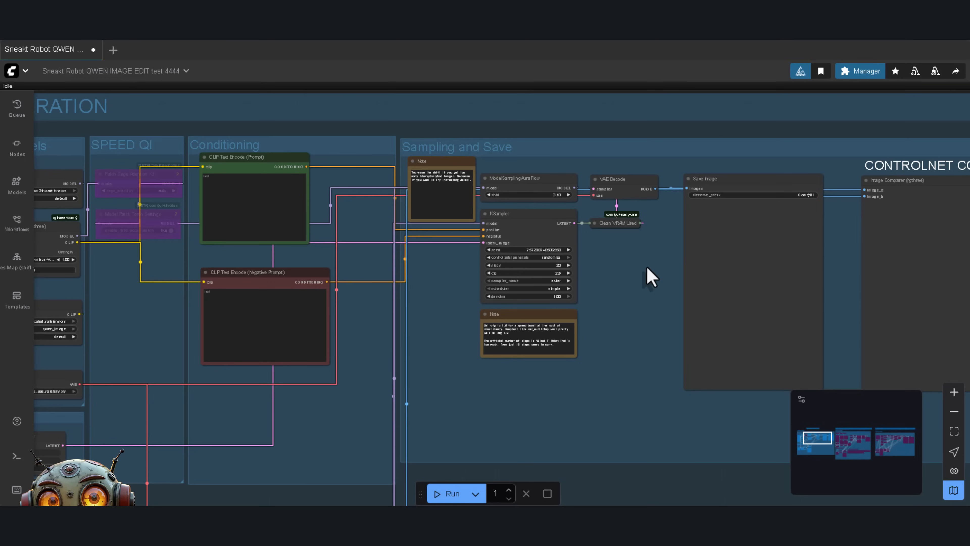
Set the KSampler steps to 4 and cfg to 1 in the Sampling and Save group.
left_click_drag(626, 275, 546, 276)
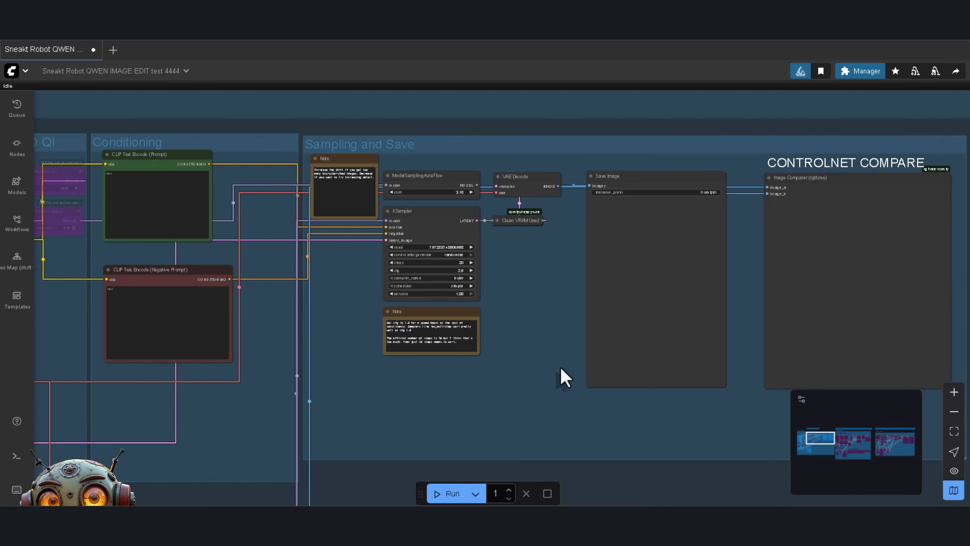
scroll(562, 369, "down", 8)
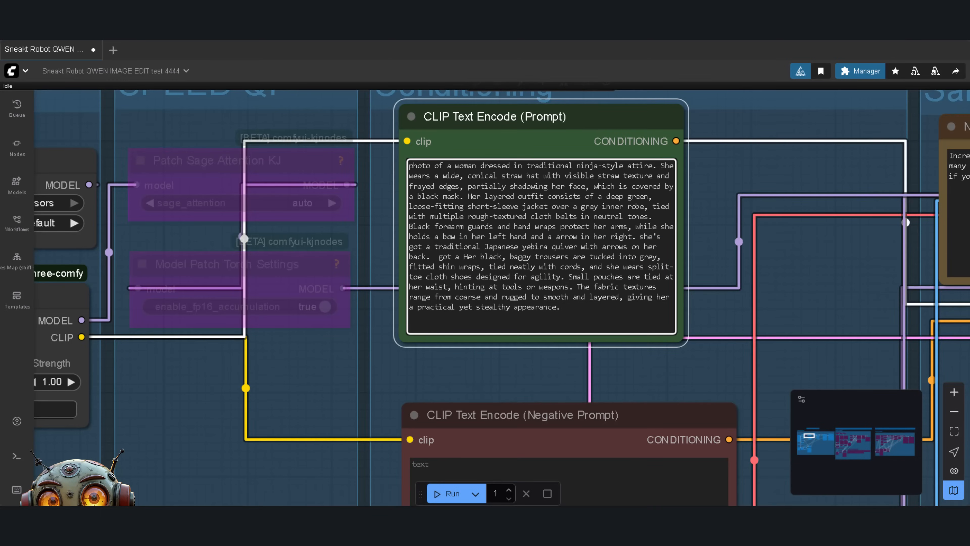
scroll(797, 319, "down", 3)
scroll(782, 313, "up", 3)
left_click(781, 314)
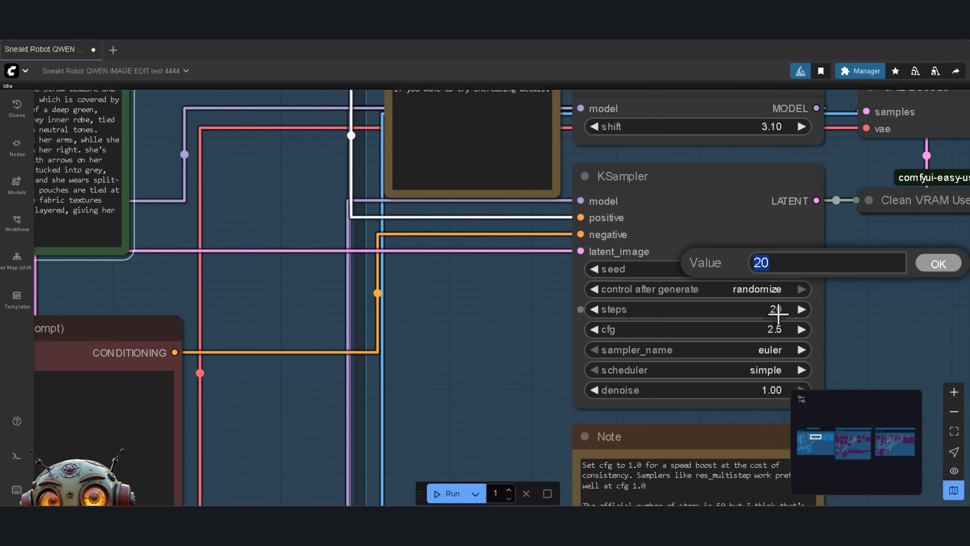
key("BackSpace")
type("4")
key("Return")
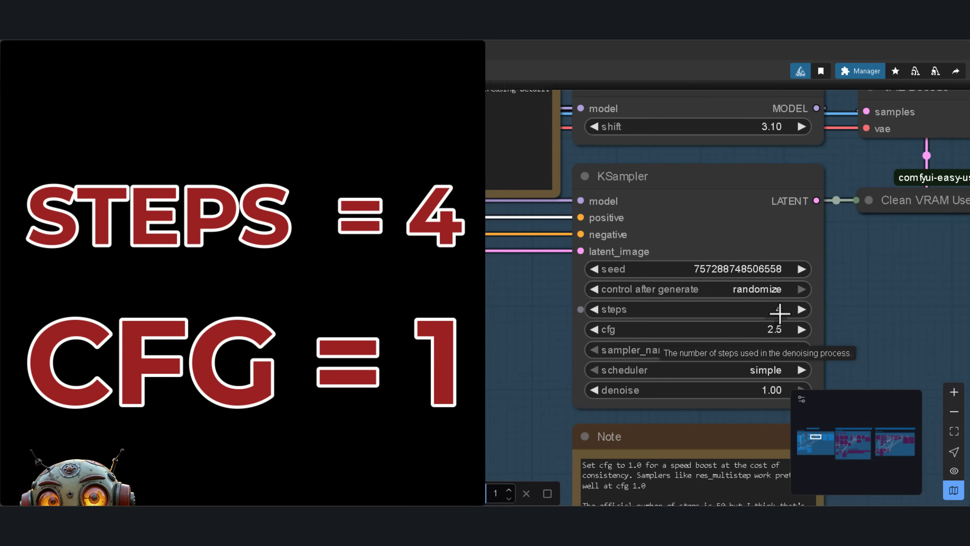
left_click_drag(845, 282, 776, 242)
left_click(692, 288)
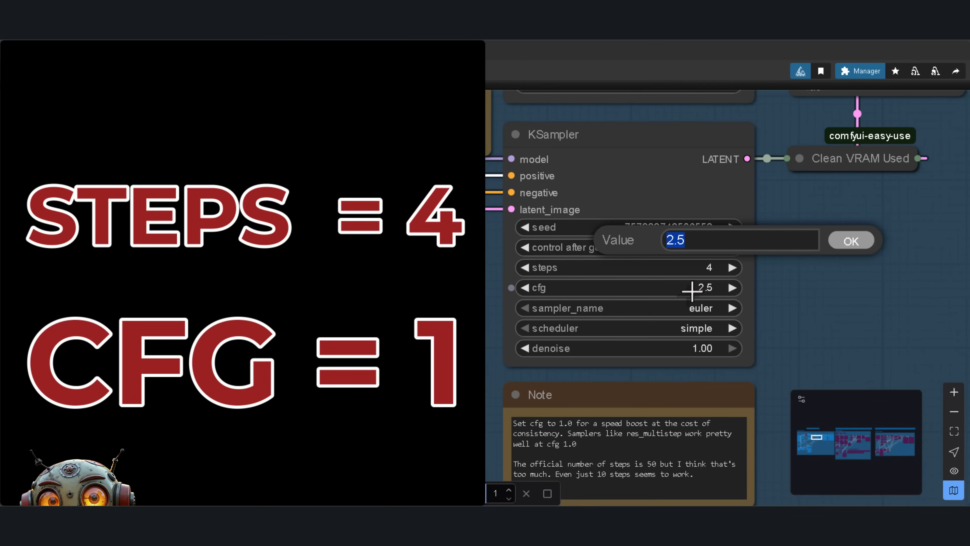
type("1")
key("Return")
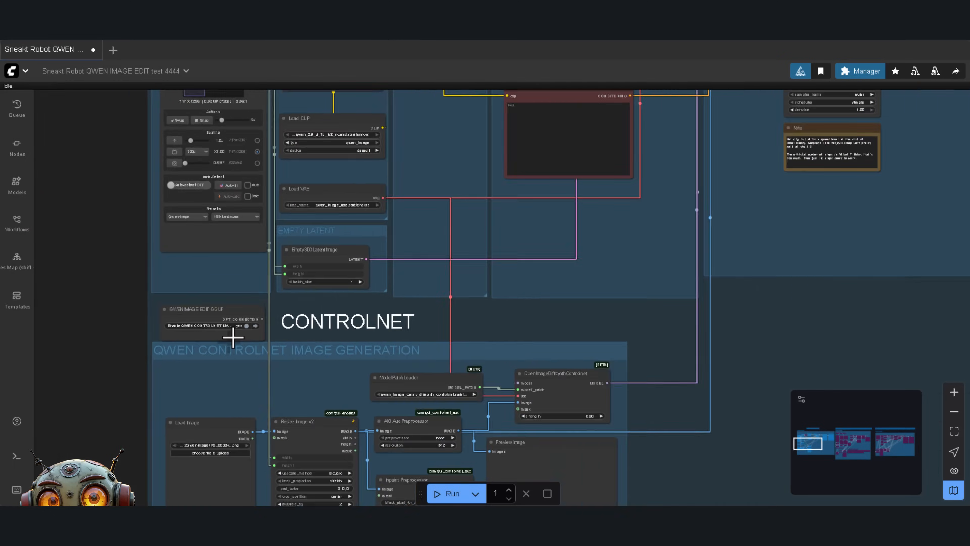
Disable the QWEN CONTROLNET IMAGE GENERATION group for text-to-image generation.
scroll(232, 337, "up", 5)
left_click(127, 289)
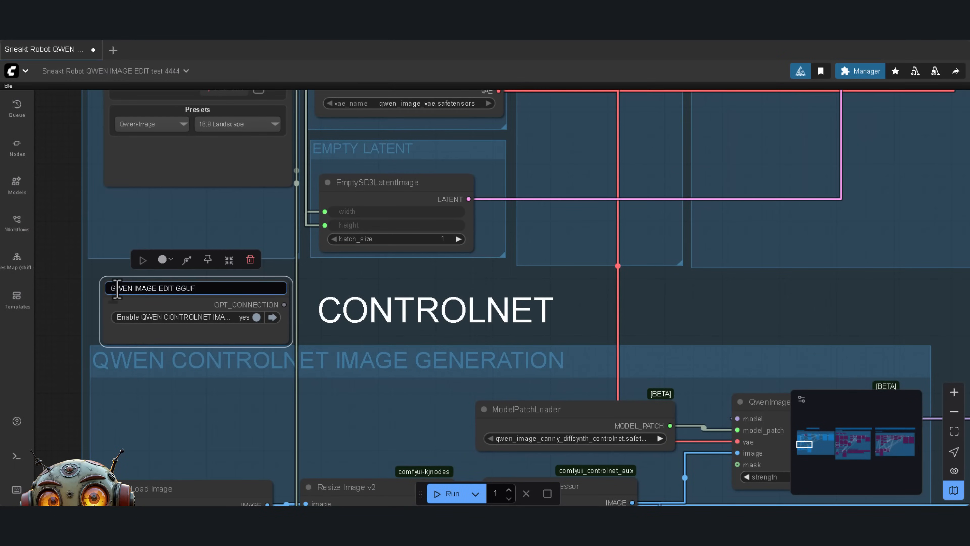
left_click(256, 317)
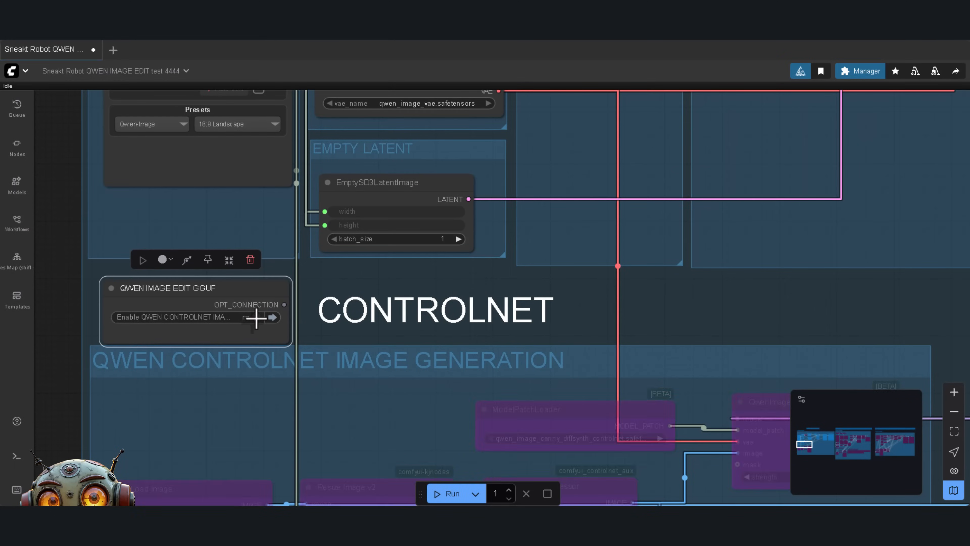
Set the Resolution Master target resolution for scaling to 1080p.
scroll(318, 288, "down", 3)
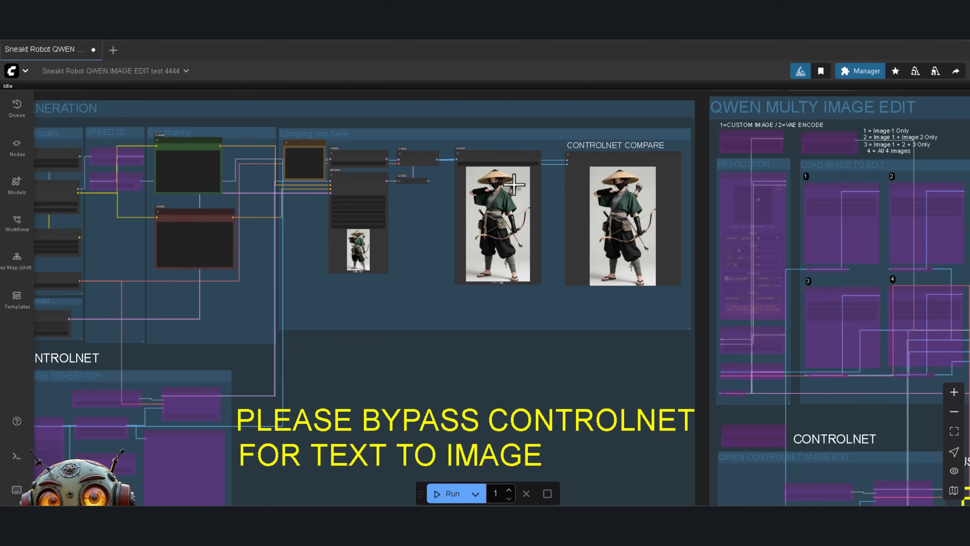
scroll(522, 210, "up", 3)
scroll(522, 209, "up", 5)
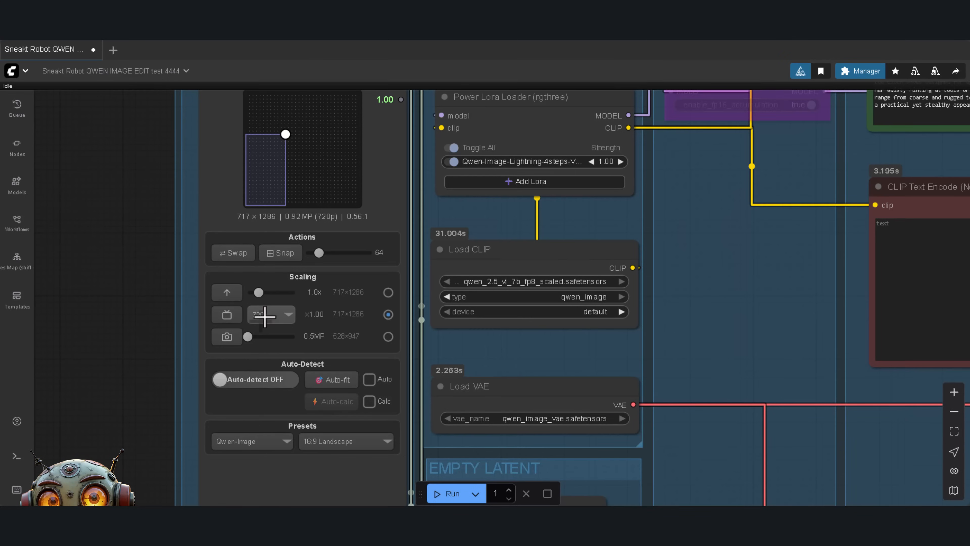
left_click(264, 317)
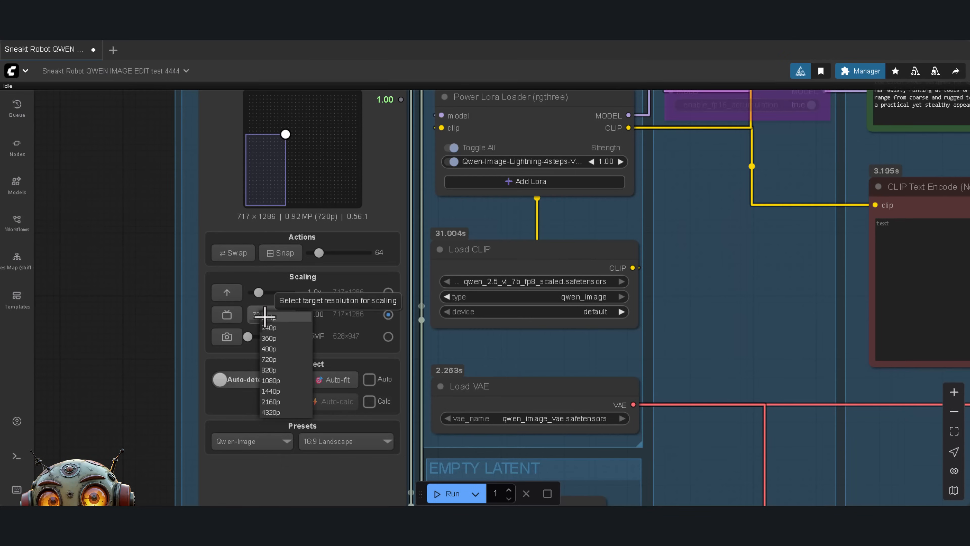
left_click(270, 381)
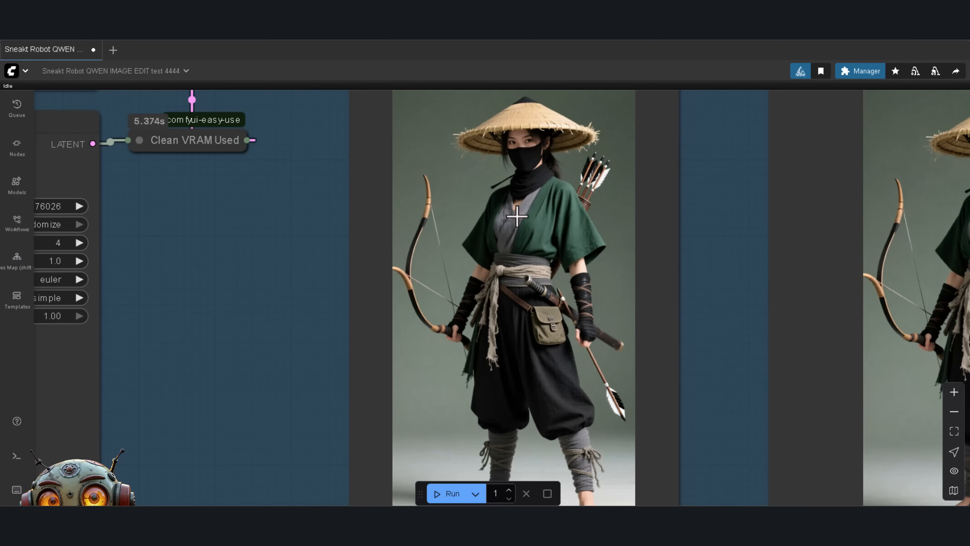
scroll(517, 216, "down", 1)
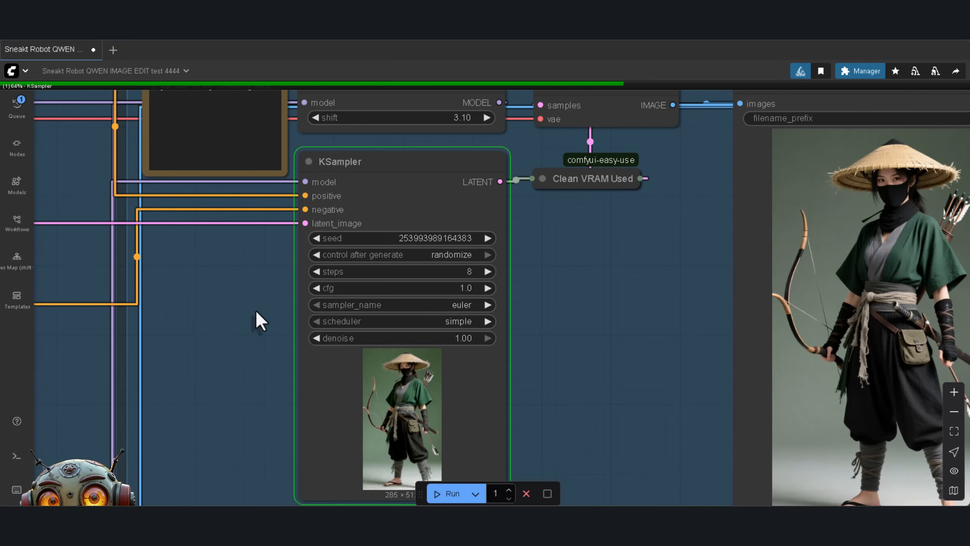
scroll(269, 306, "up", 3)
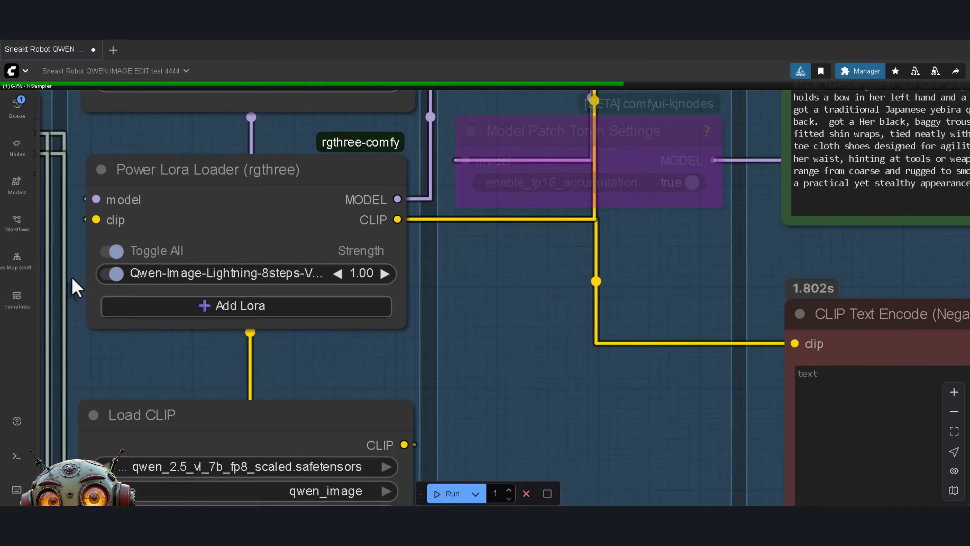
scroll(72, 281, "up", 1)
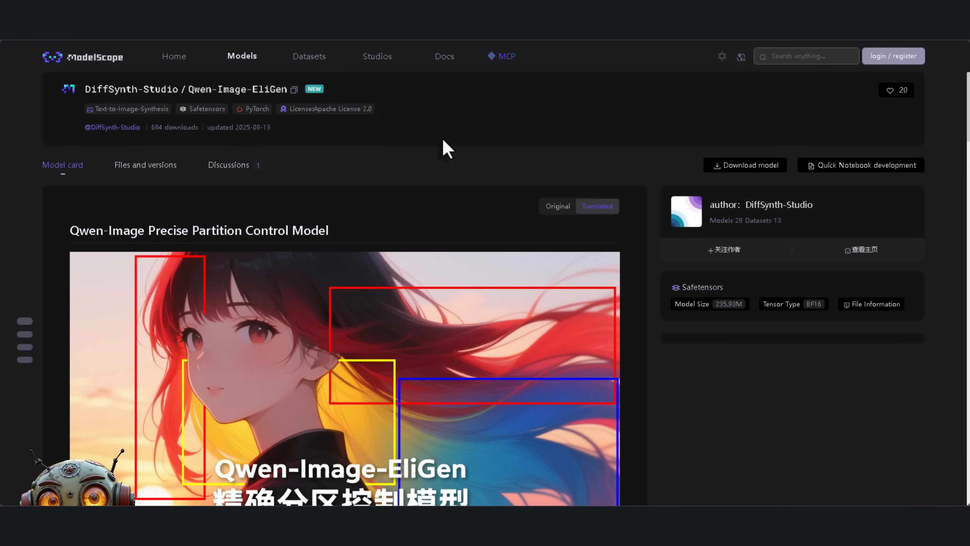
Read the Qwen-Image-EliGen and Qwen-Image-Blockwise-ControlNet-Inpaint model cards on ModelScope, including their effect demonstrations.
scroll(444, 148, "down", 4)
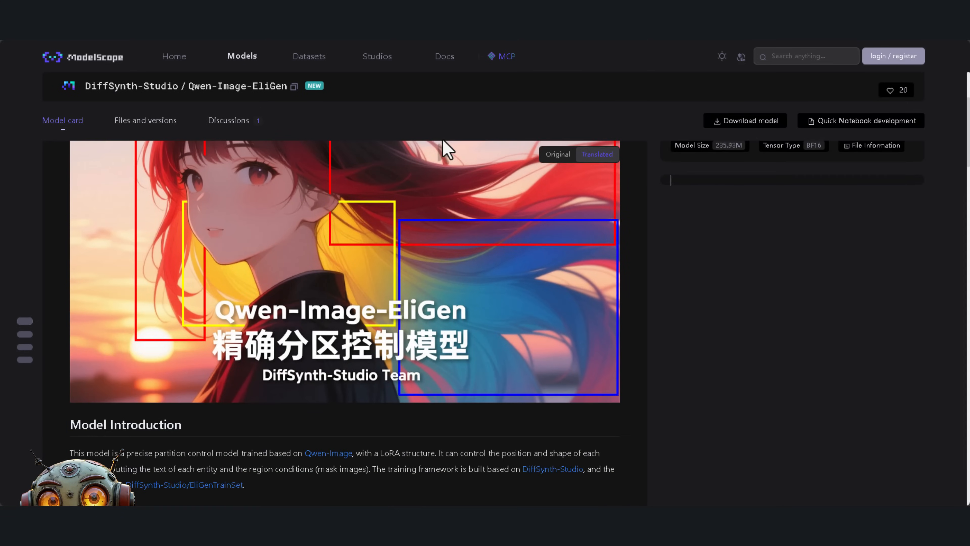
scroll(445, 147, "down", 3)
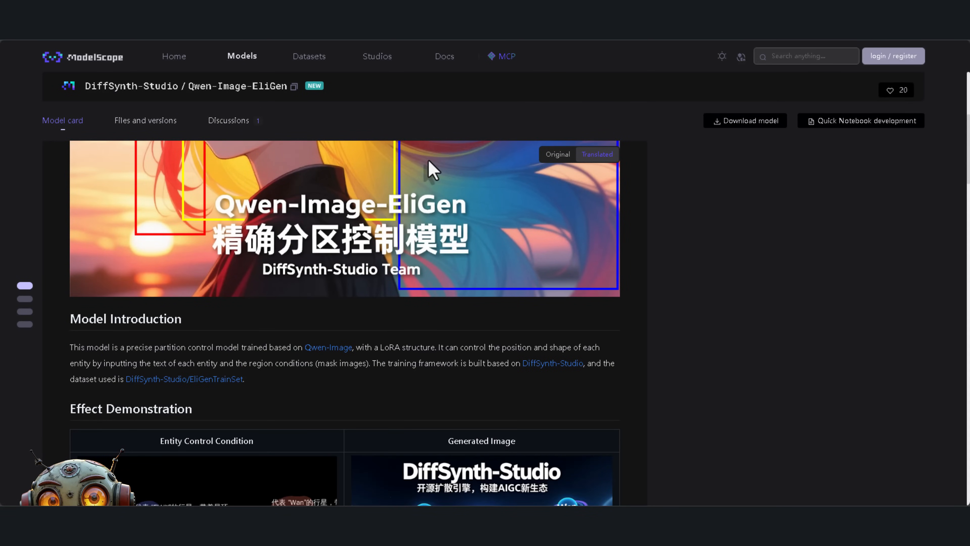
scroll(426, 189, "down", 4)
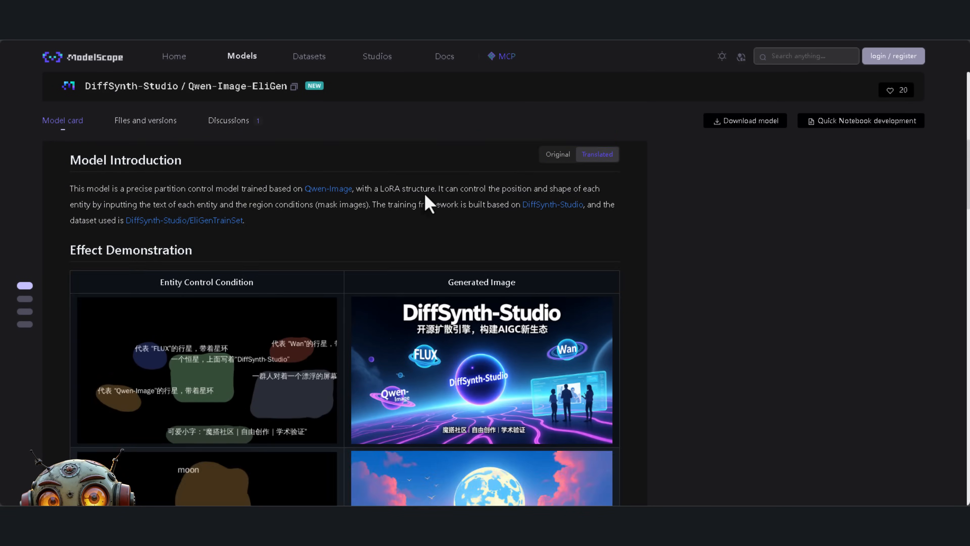
scroll(428, 202, "down", 3)
scroll(428, 202, "down", 2)
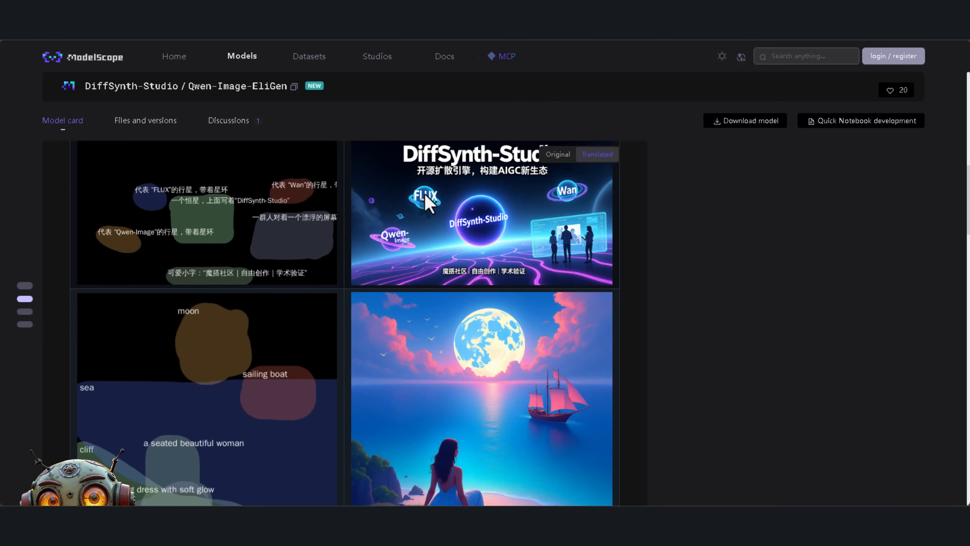
scroll(426, 195, "up", 2)
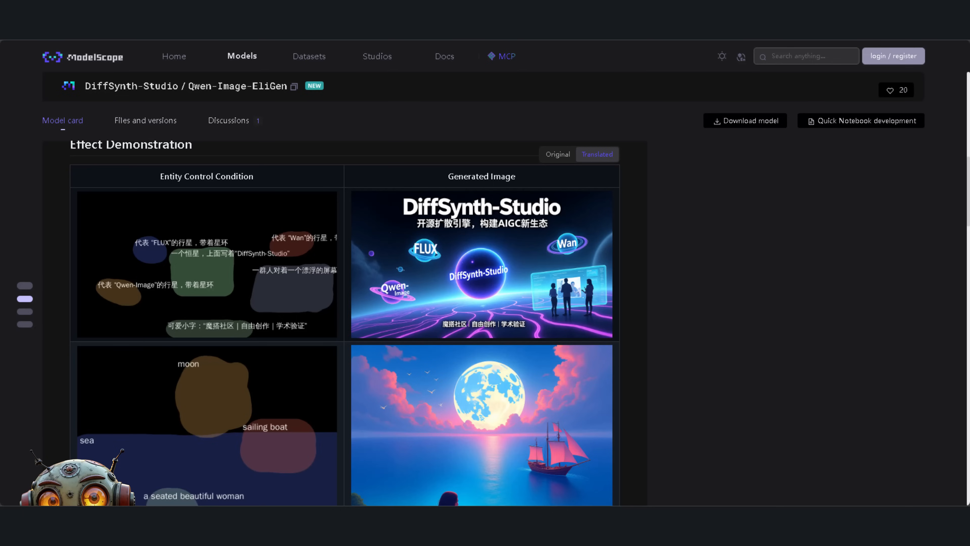
scroll(344, 323, "down", 4)
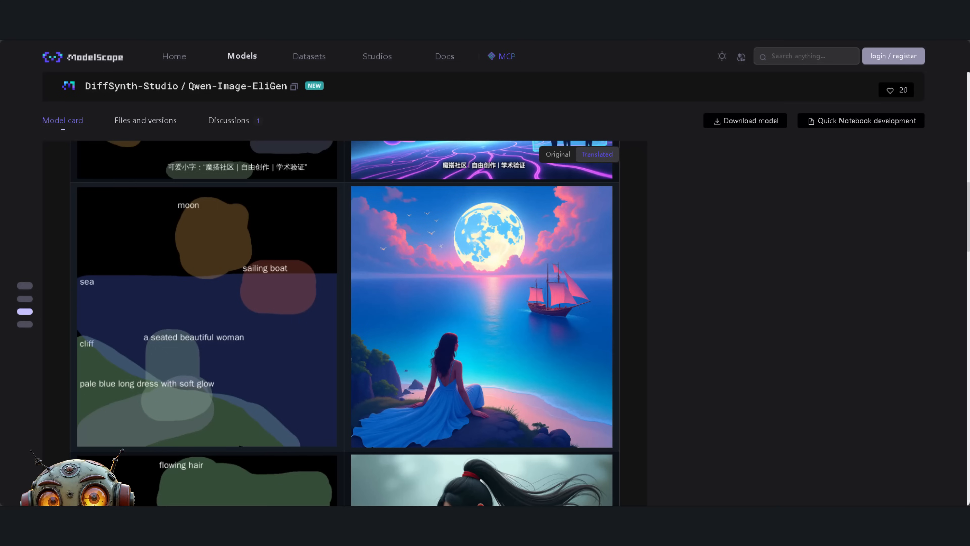
scroll(593, 407, "down", 7)
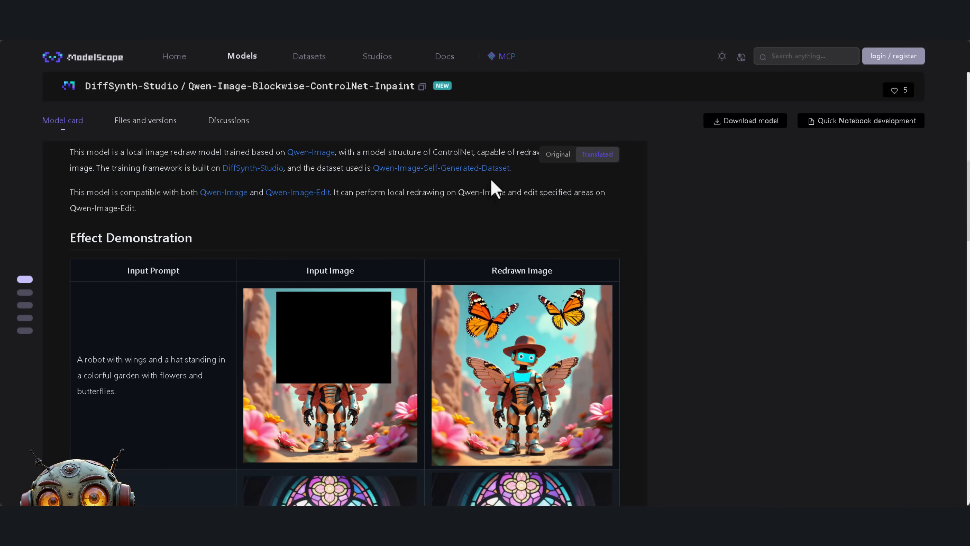
scroll(494, 189, "down", 3)
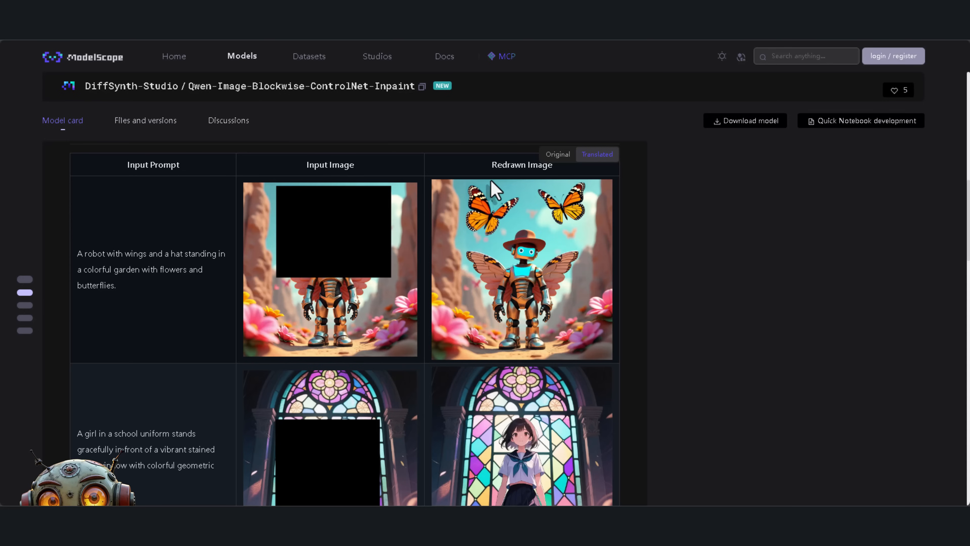
scroll(496, 190, "down", 1)
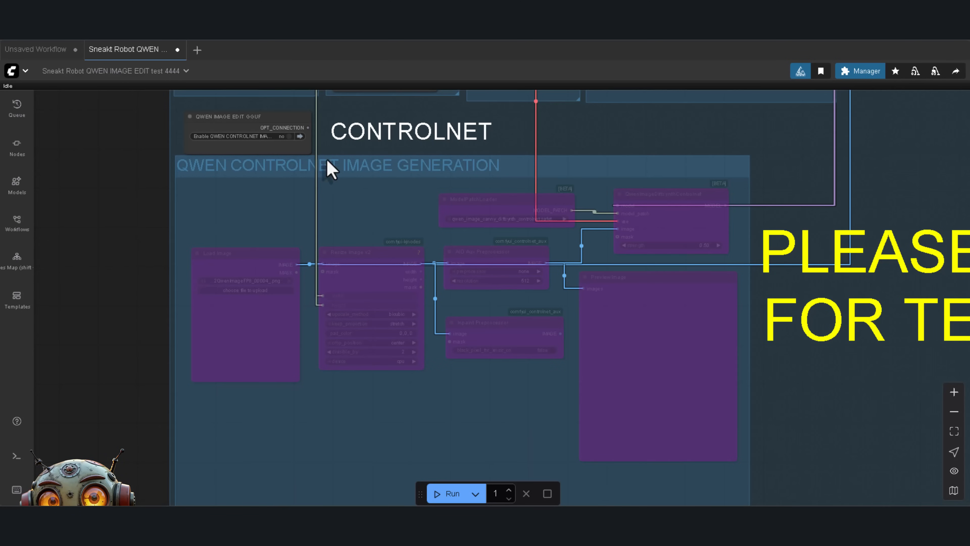
Enable the QWEN CONTROLNET IMAGE GENERATION group in the ComfyUI workflow.
left_click(289, 137)
scroll(307, 336, "up", 4)
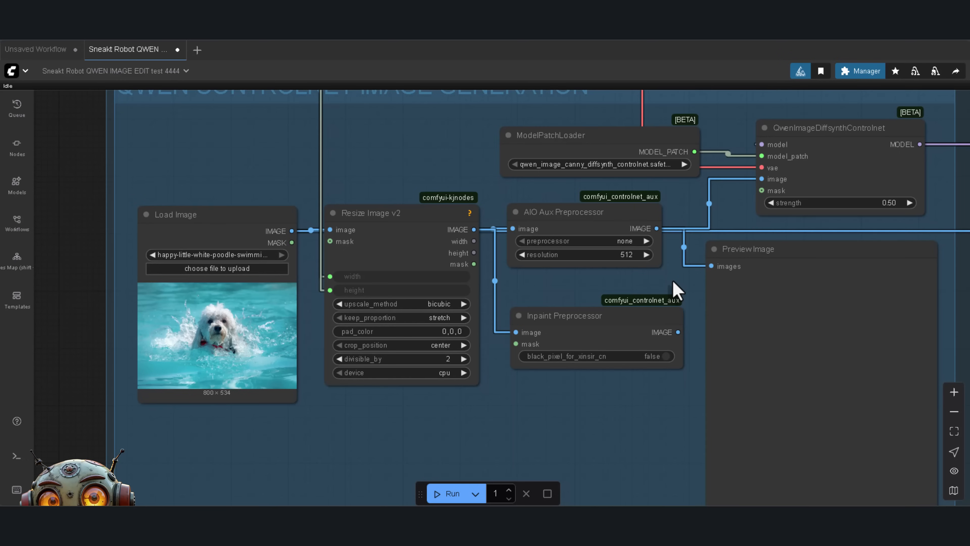
Set the AIO Aux Preprocessor to CannyEdgePreprocessor and raise the QwenImageDiffsynthControlnet strength by one increment.
left_click(617, 241)
type("can")
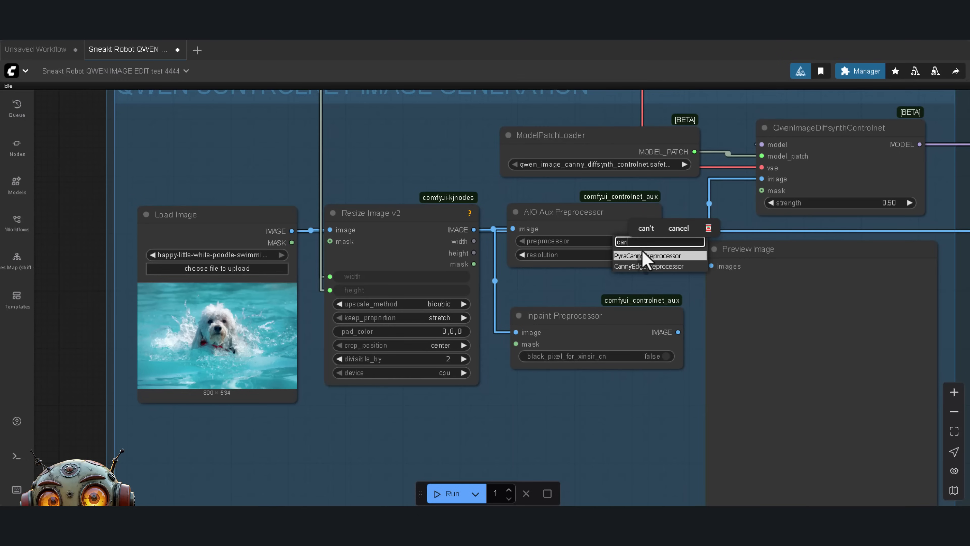
left_click(642, 266)
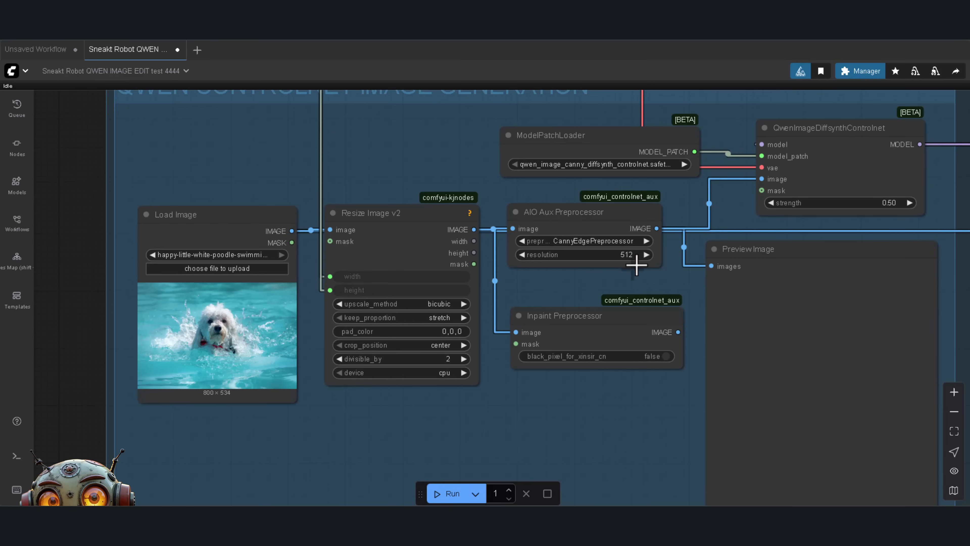
left_click(910, 203)
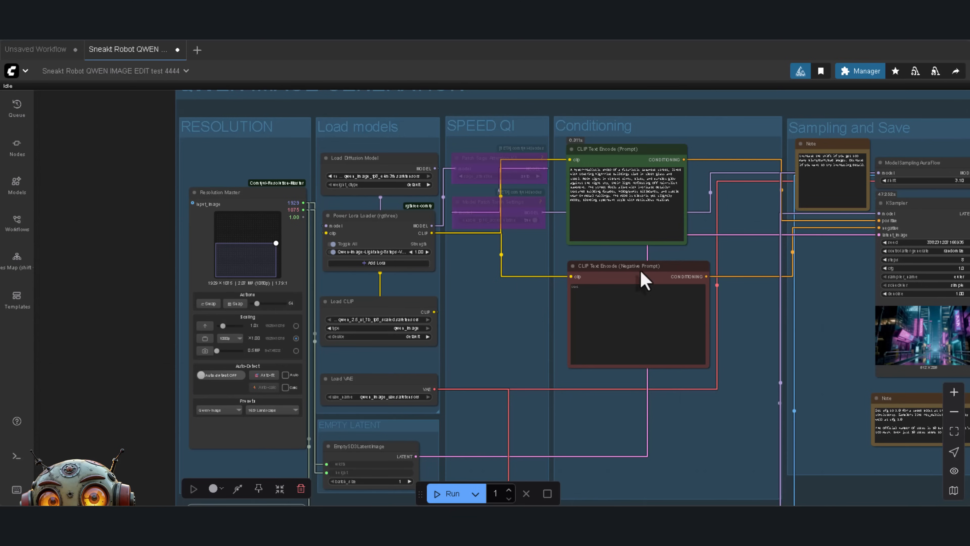
Load qwen_image_depth_diffsynth_controlnet.safetensors in the ModelPatchLoader of the ControlNet group.
scroll(128, 419, "up", 4)
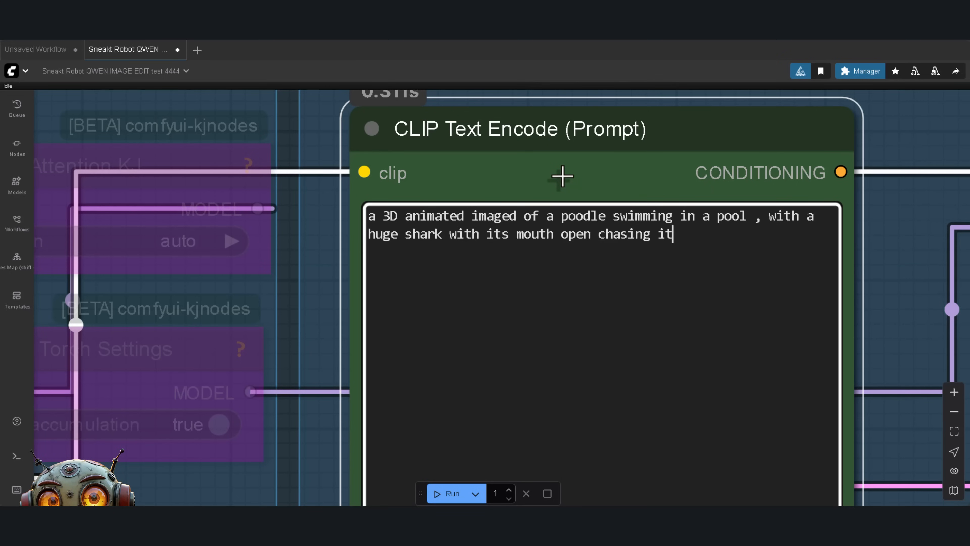
scroll(562, 176, "down", 2)
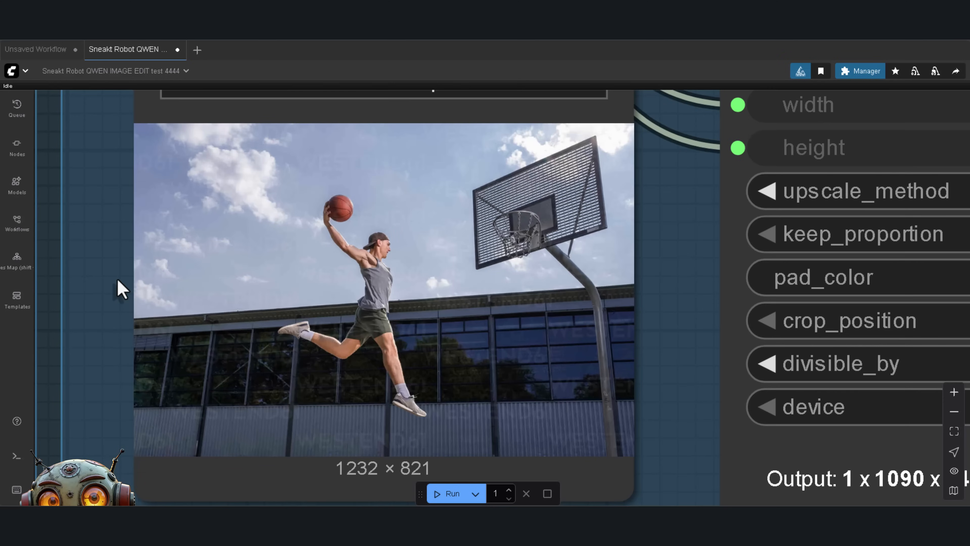
scroll(122, 289, "down", 1)
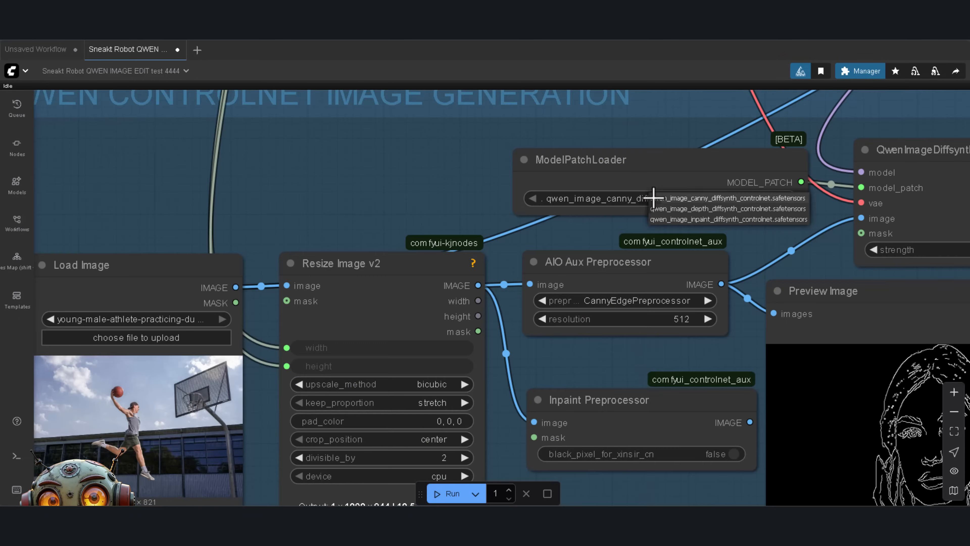
left_click(672, 212)
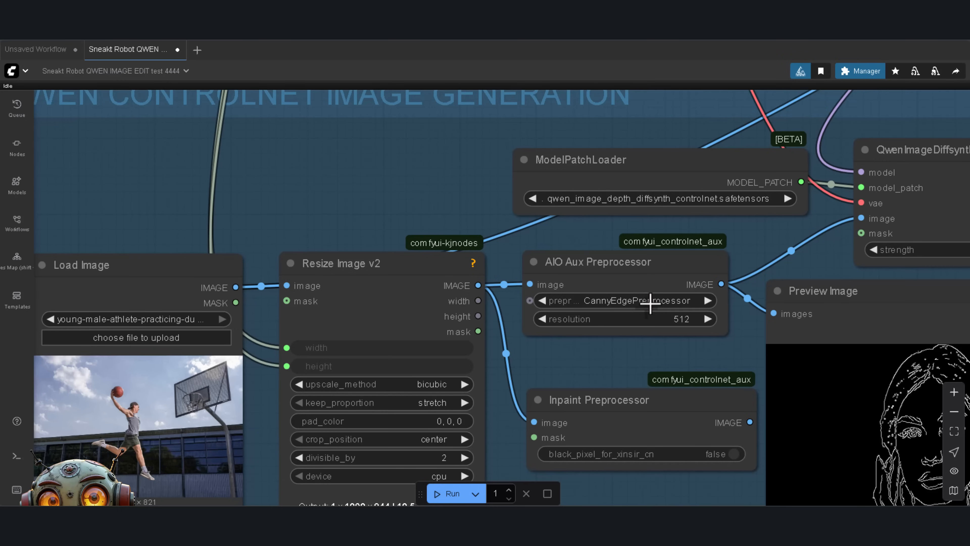
Set the AIO Aux Preprocessor to DepthAnythingV2Preprocessor and run the workflow.
left_click(650, 302)
type("depth")
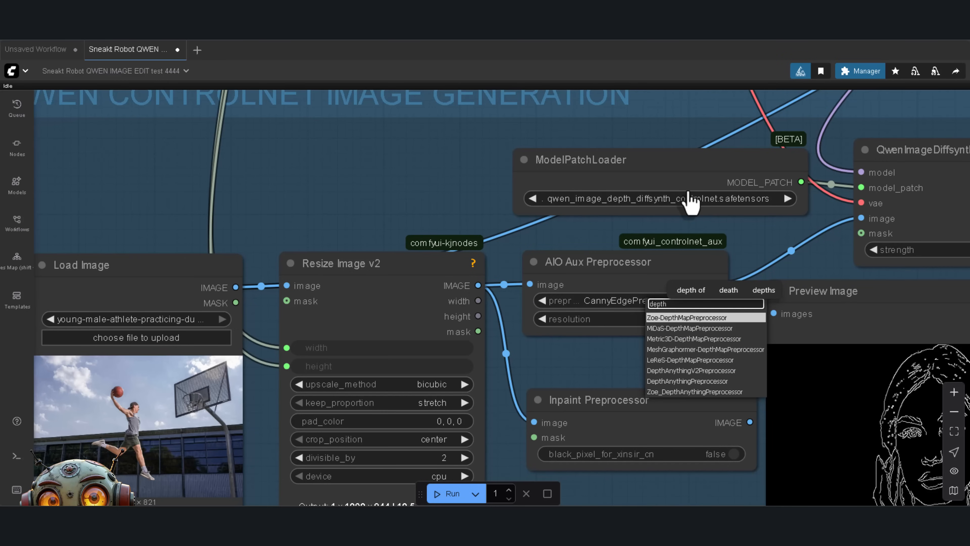
left_click(697, 369)
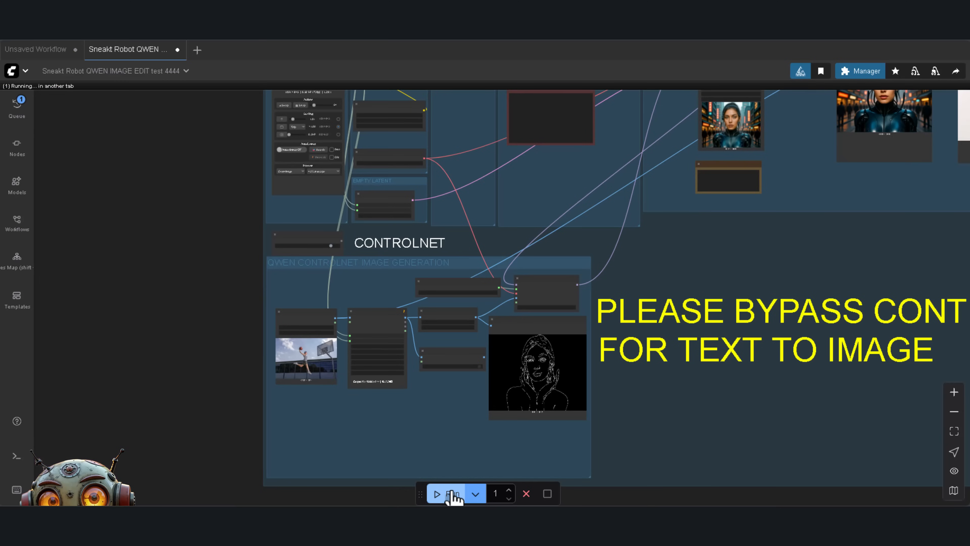
left_click(451, 493)
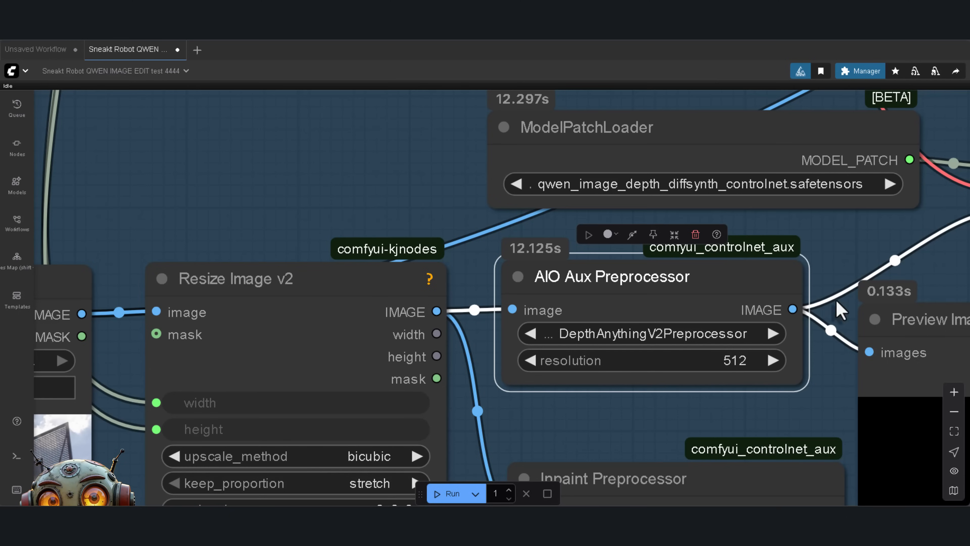
left_click(725, 337)
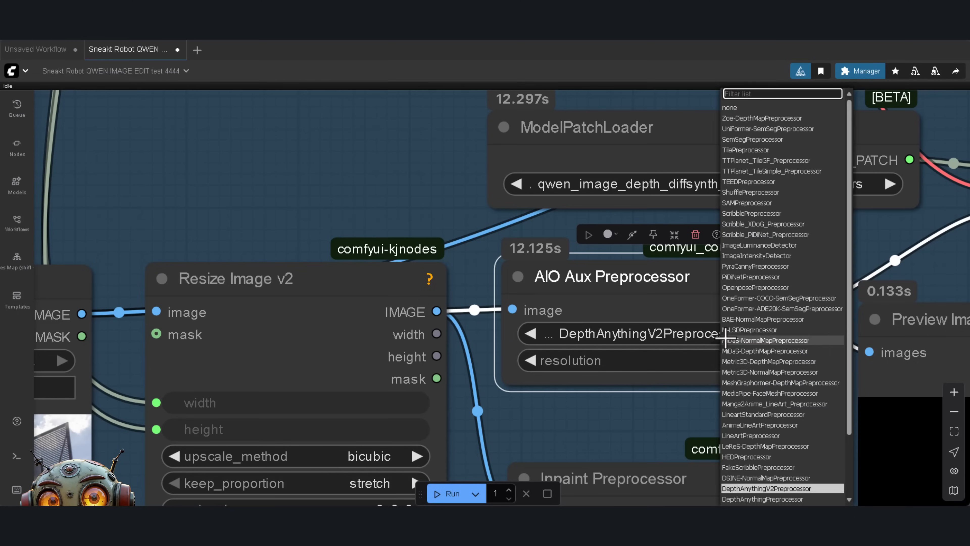
left_click(728, 340)
scroll(788, 412, "down", 5)
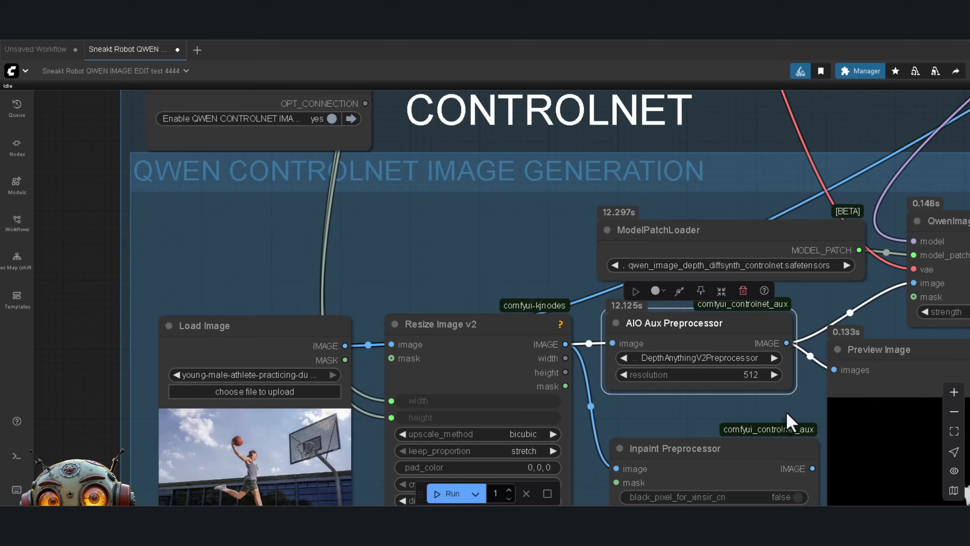
left_click_drag(786, 410, 567, 228)
left_click_drag(542, 346, 516, 318)
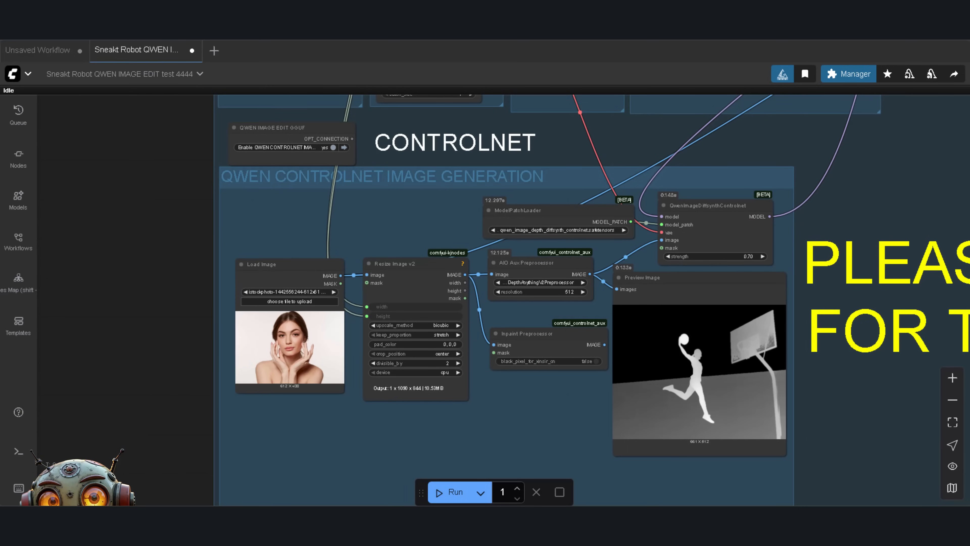
Paint a rectangular mask across the woman's eyes and nose in the Load Image node's mask editor and save it.
right_click(260, 340)
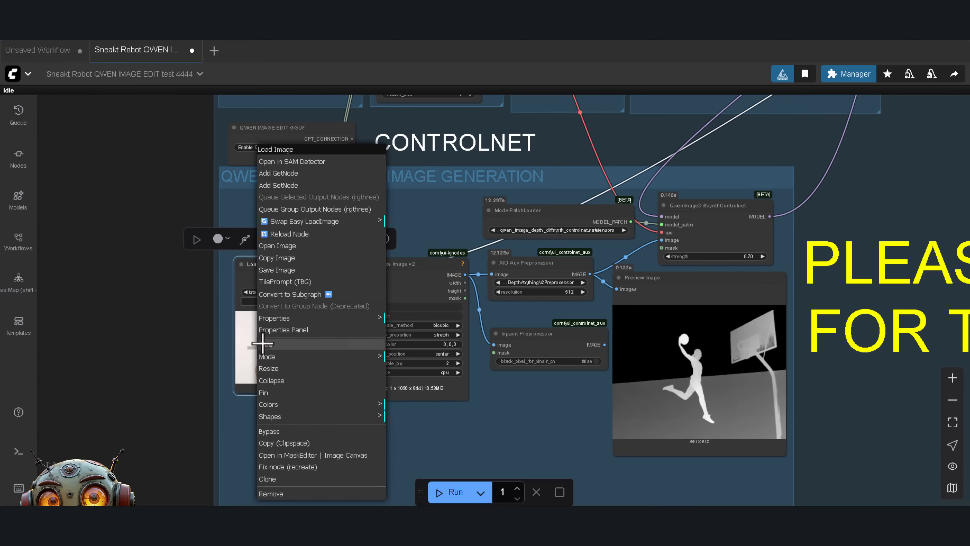
left_click(292, 456)
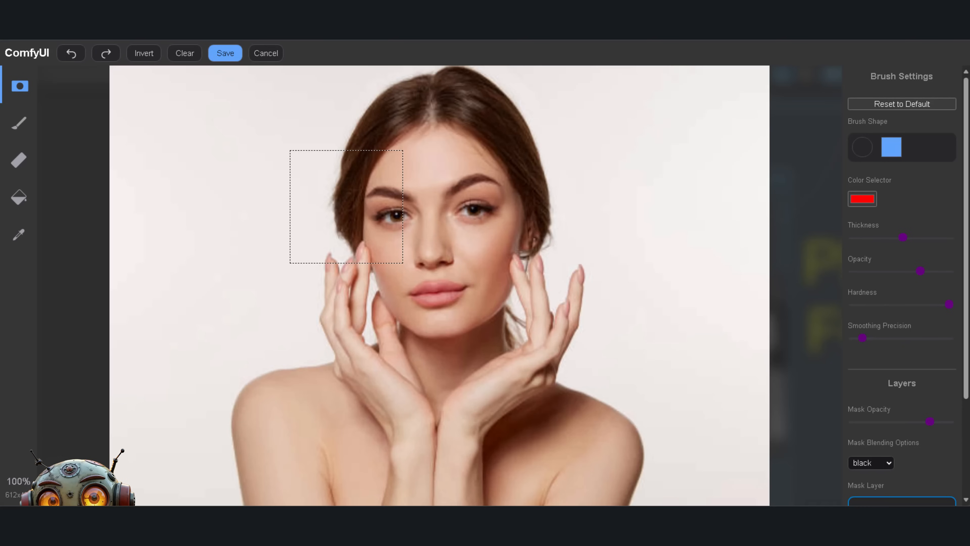
left_click(347, 206)
left_click_drag(347, 207, 514, 210)
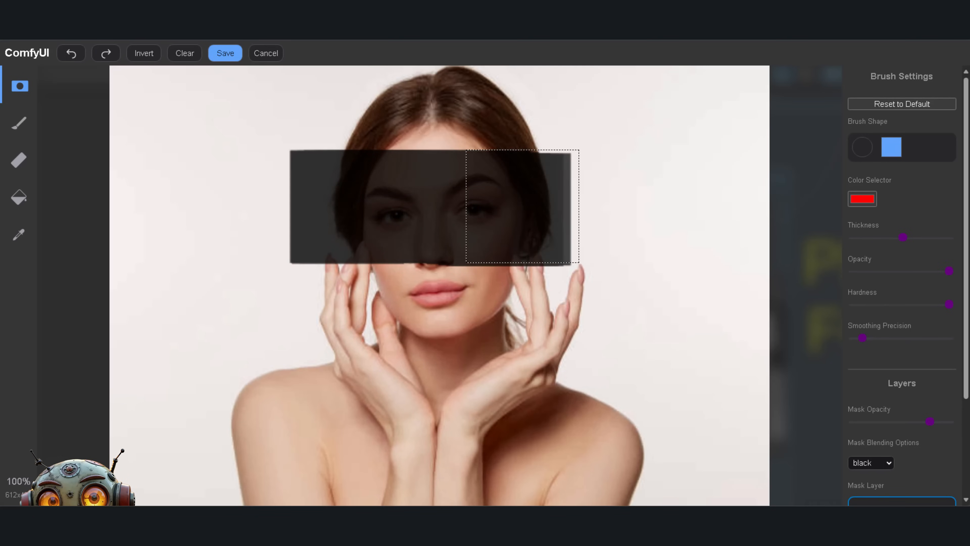
left_click(228, 54)
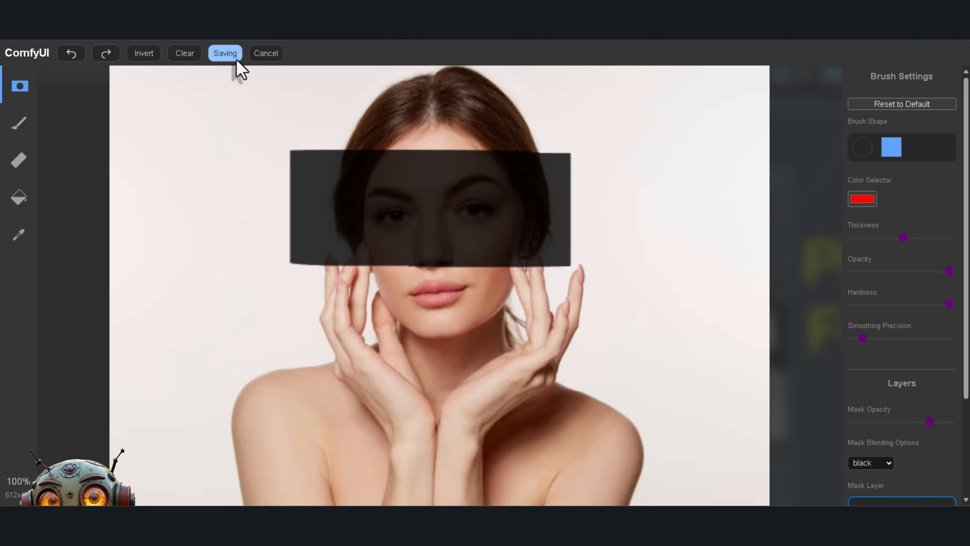
Connect the Inpaint Preprocessor's image output to the QwenImageDiffsynthControlnet image input and to the Preview Image node.
scroll(466, 267, "up", 5)
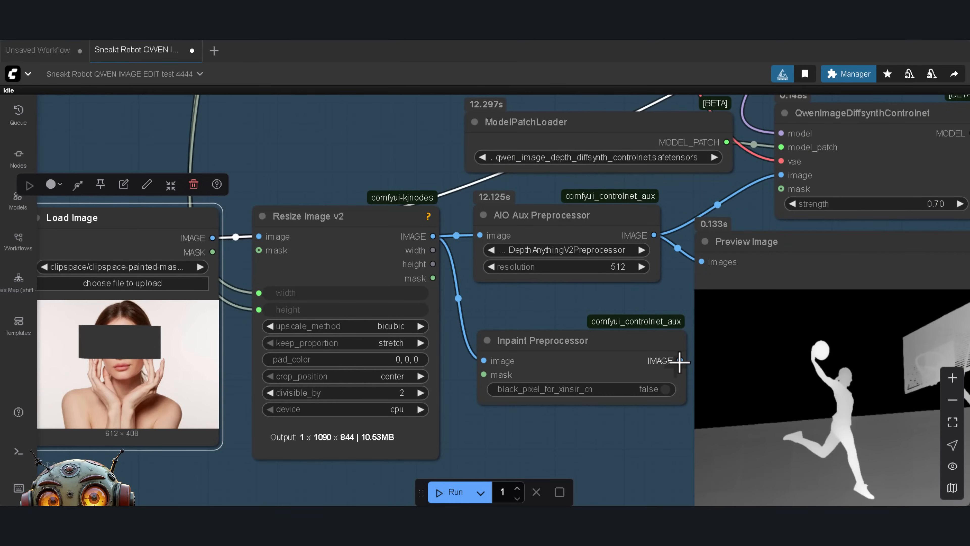
left_click_drag(680, 361, 778, 175)
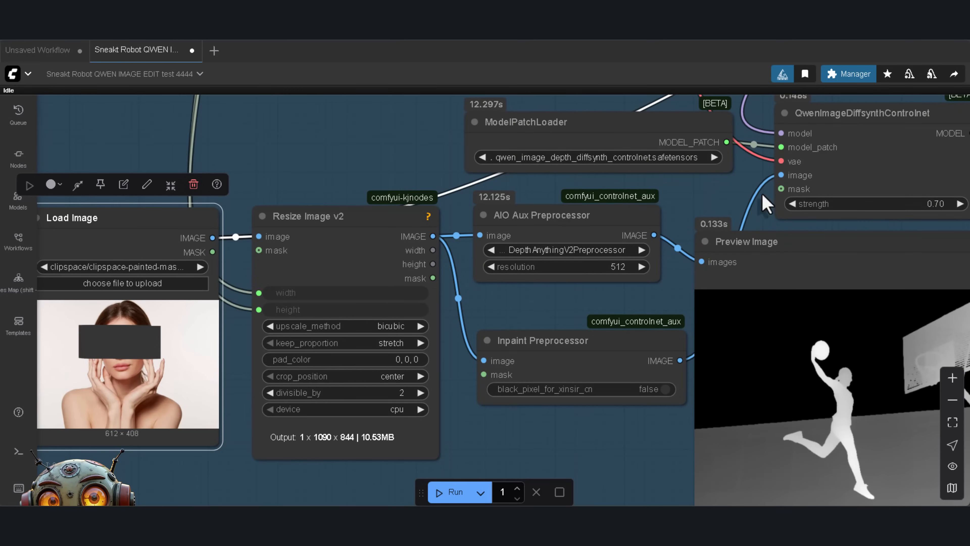
left_click_drag(680, 360, 700, 274)
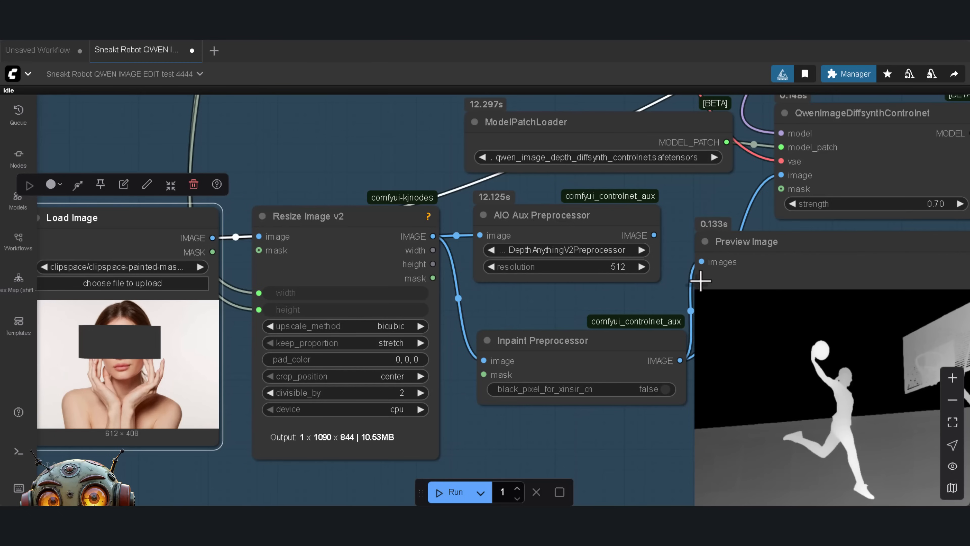
Load qwen_image_inpaint_diffsynth_controlnet.safetensors in the ModelPatchLoader of the ControlNet group.
left_click(617, 157)
left_click(673, 181)
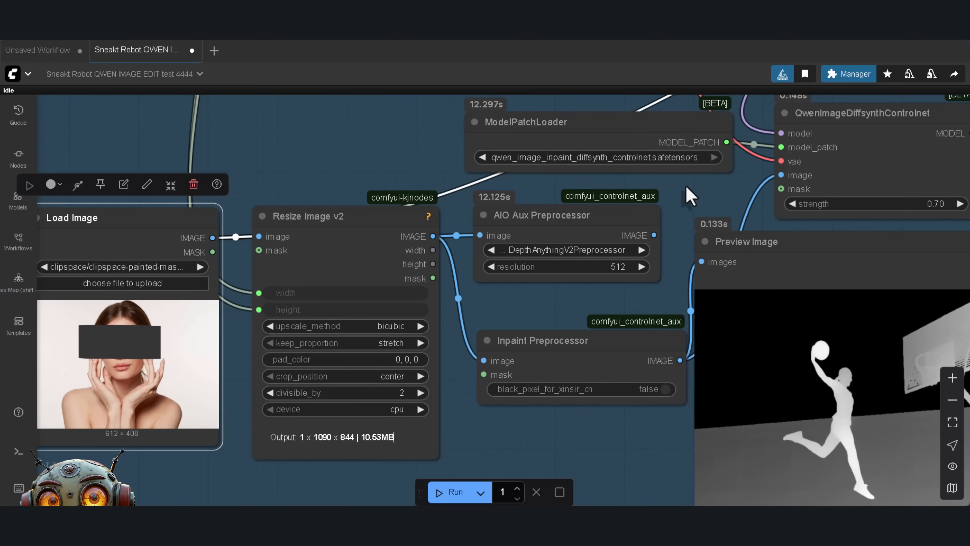
left_click_drag(687, 196, 642, 189)
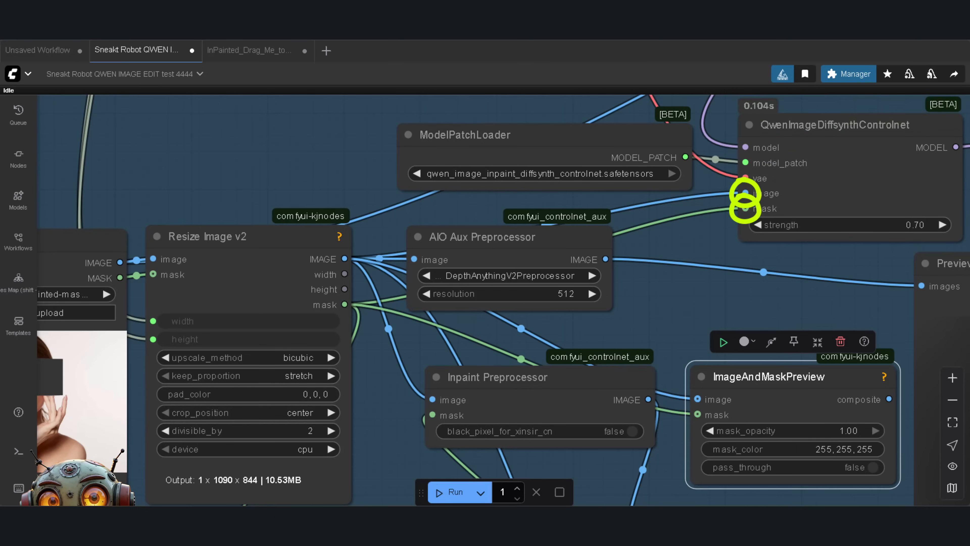
Delete the Inpaint Preprocessor together with the mask conversion nodes and the mask preview from the ControlNet group.
scroll(456, 211, "down", 7)
left_click_drag(494, 275, 500, 217)
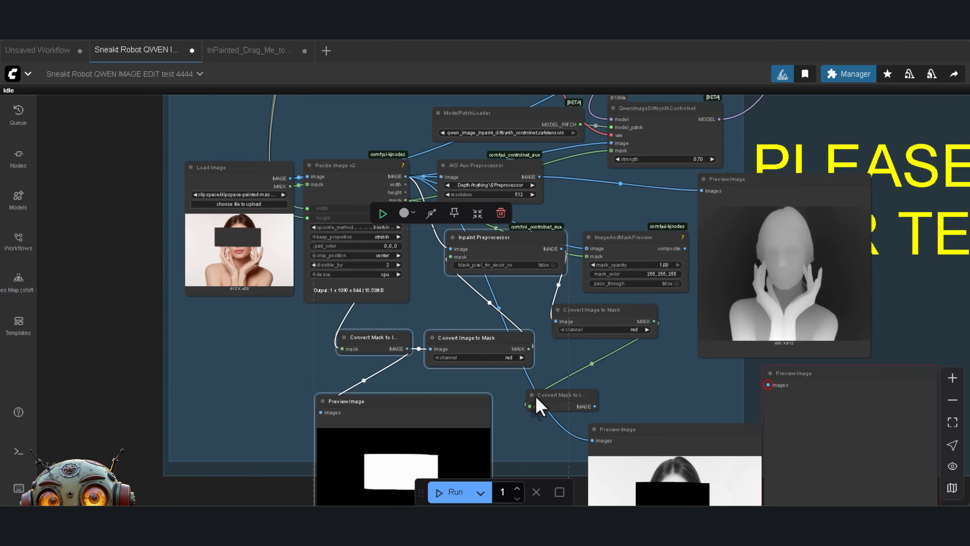
left_click(535, 405, "ctrl")
key("Delete")
left_click(482, 175)
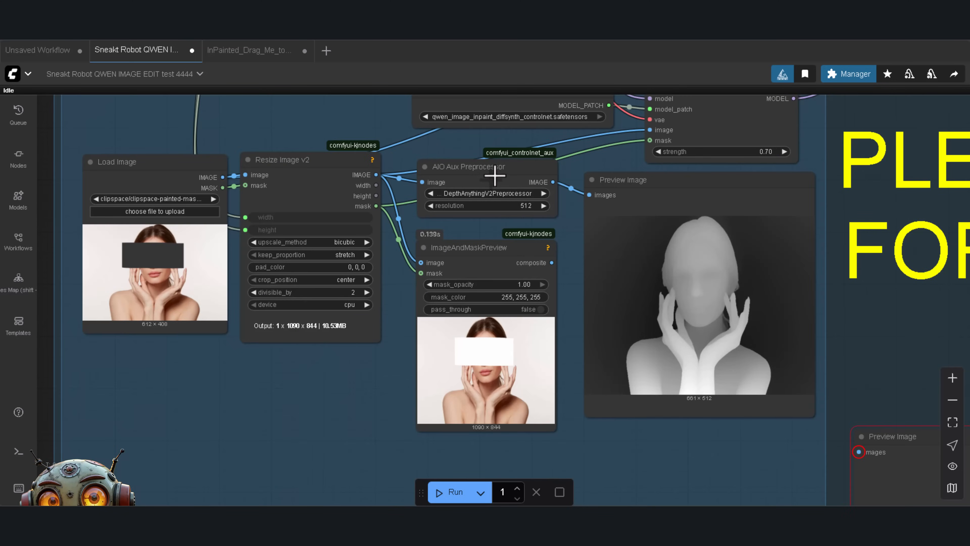
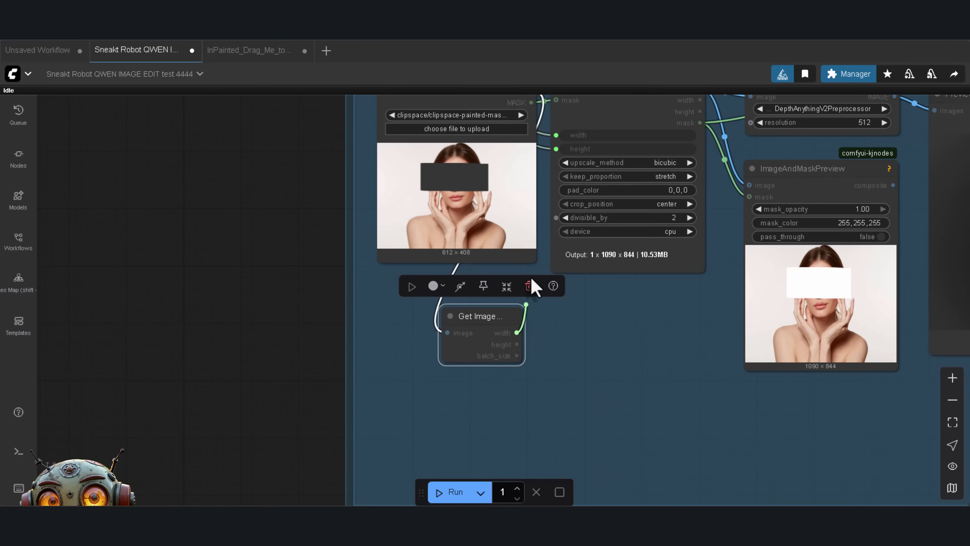
Connect the Get Image Size node's width and height outputs to the matching inputs of Resize Image v2.
left_click_drag(518, 344, 556, 150)
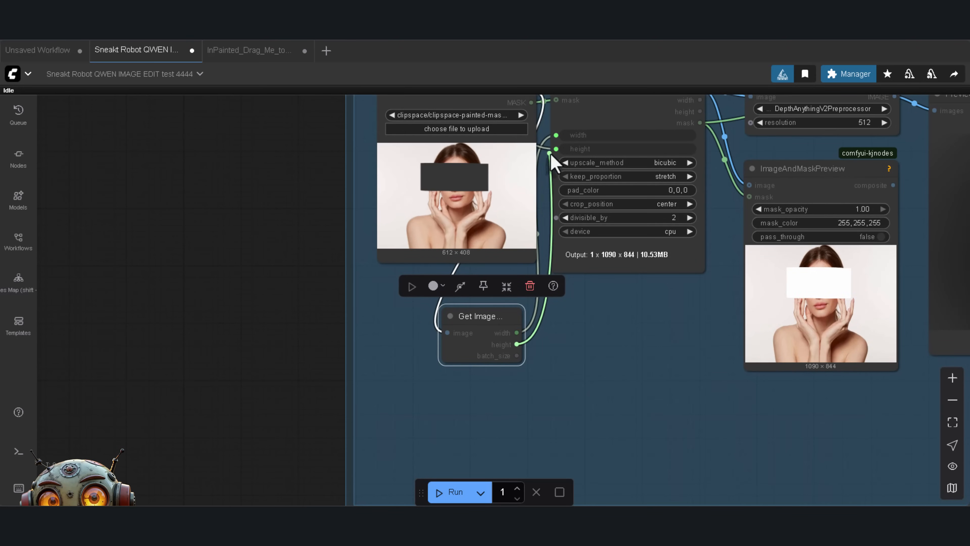
scroll(585, 351, "down", 1)
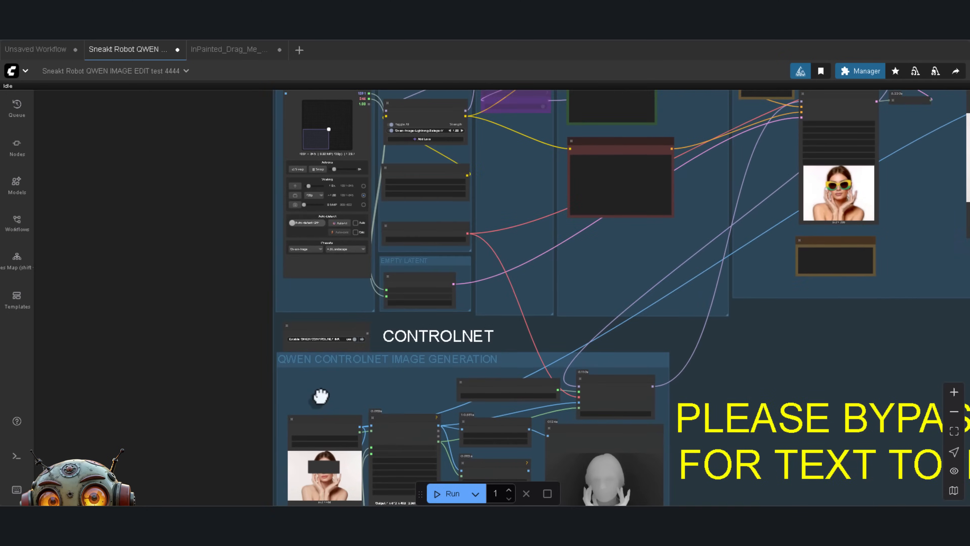
Turn on Auto-detect in the Resolution Master node of the text-to-image group.
left_click_drag(321, 396, 354, 431)
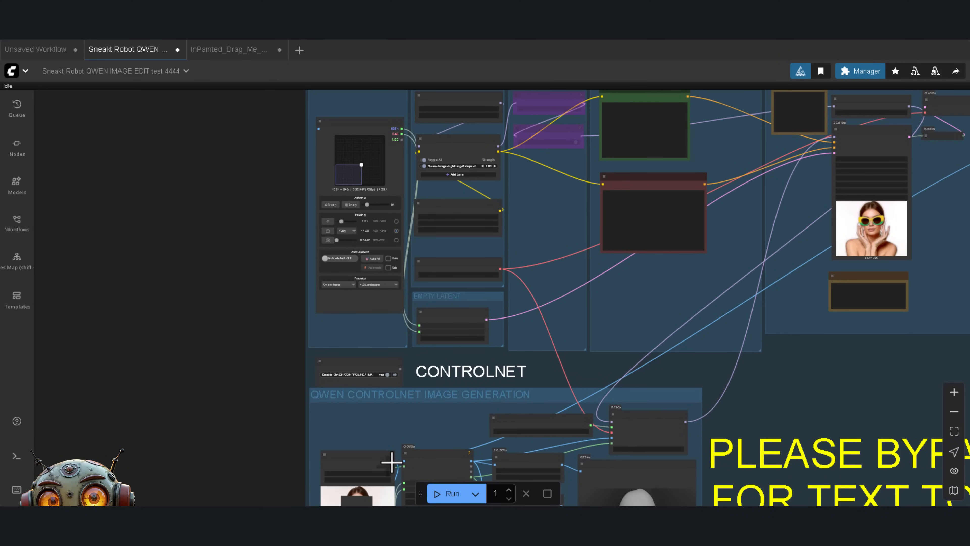
scroll(212, 260, "down", 5)
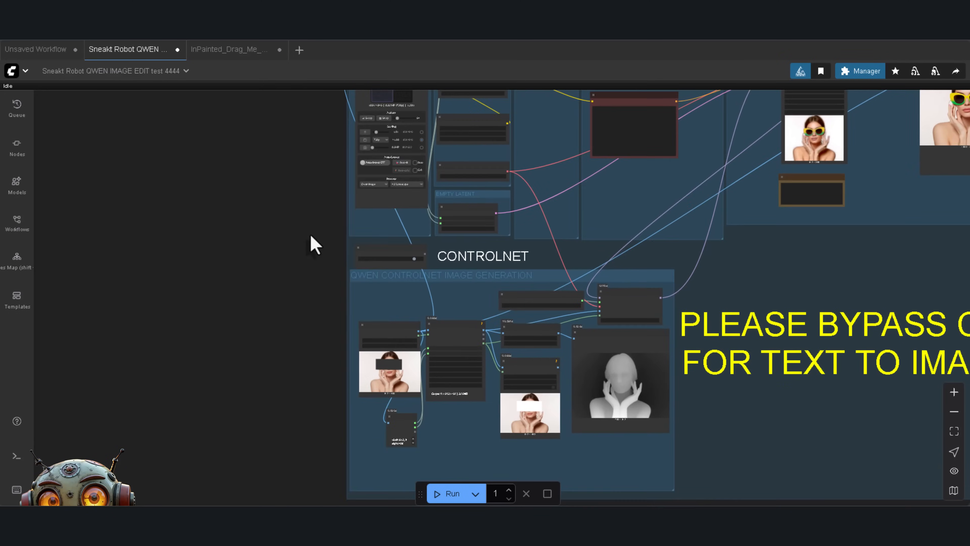
scroll(444, 119, "up", 3)
scroll(438, 398, "up", 4)
scroll(439, 124, "down", 3)
scroll(444, 385, "up", 3)
scroll(362, 360, "up", 3)
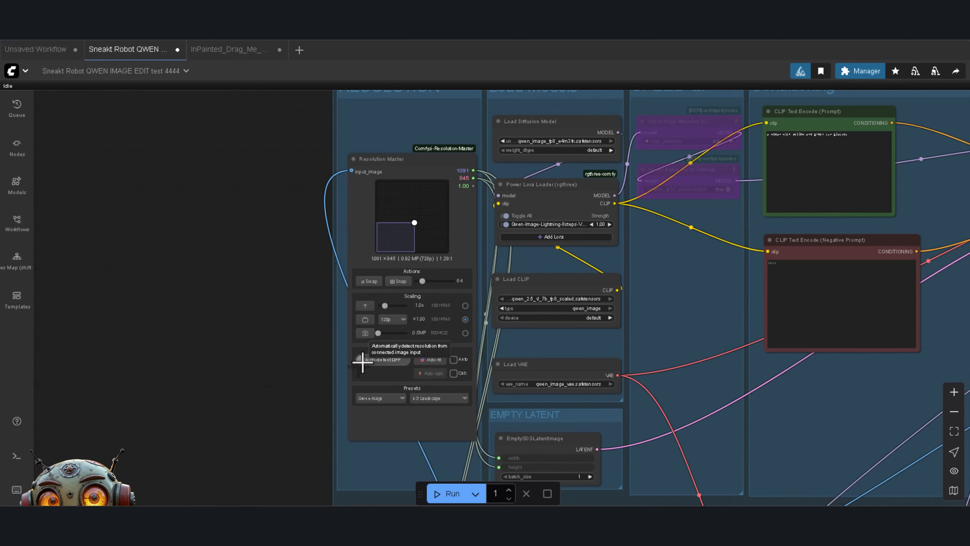
left_click(362, 360)
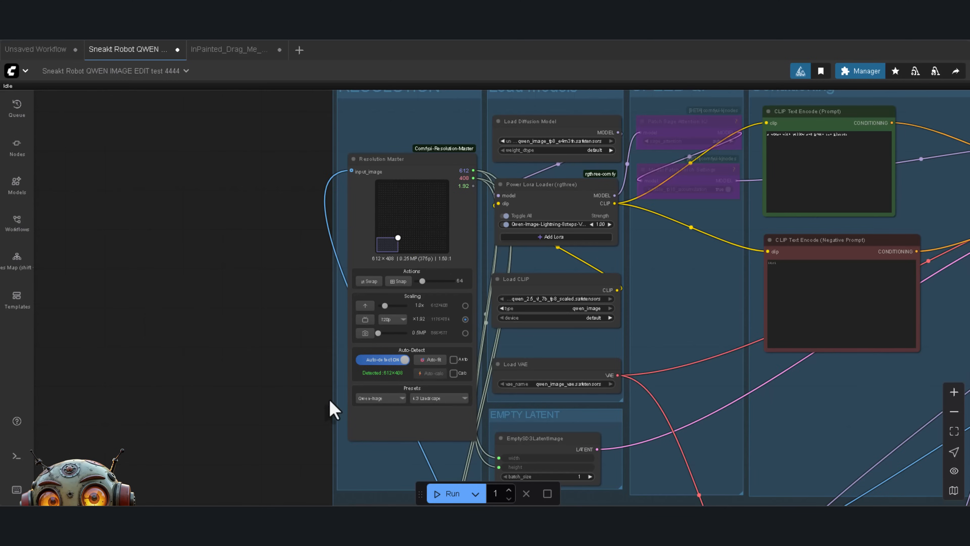
Apply the 720p scaling in Resolution Master and select the detected 612×408 resolution.
scroll(331, 405, "up", 2)
scroll(331, 406, "up", 2)
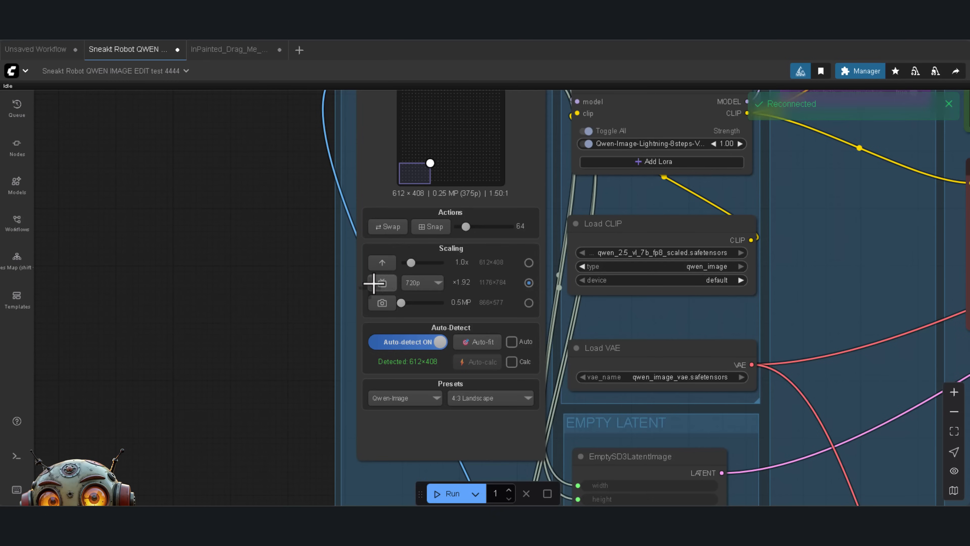
left_click(380, 283)
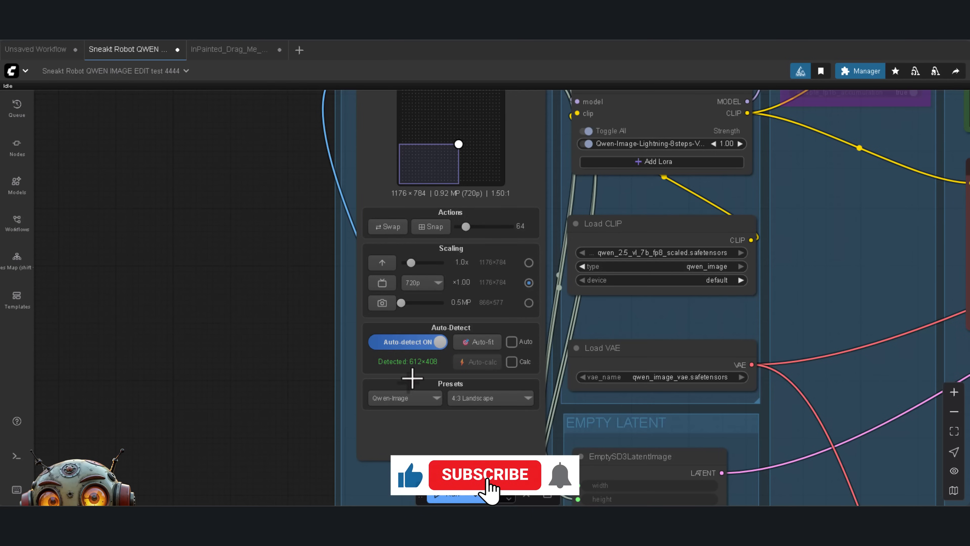
left_click(401, 361)
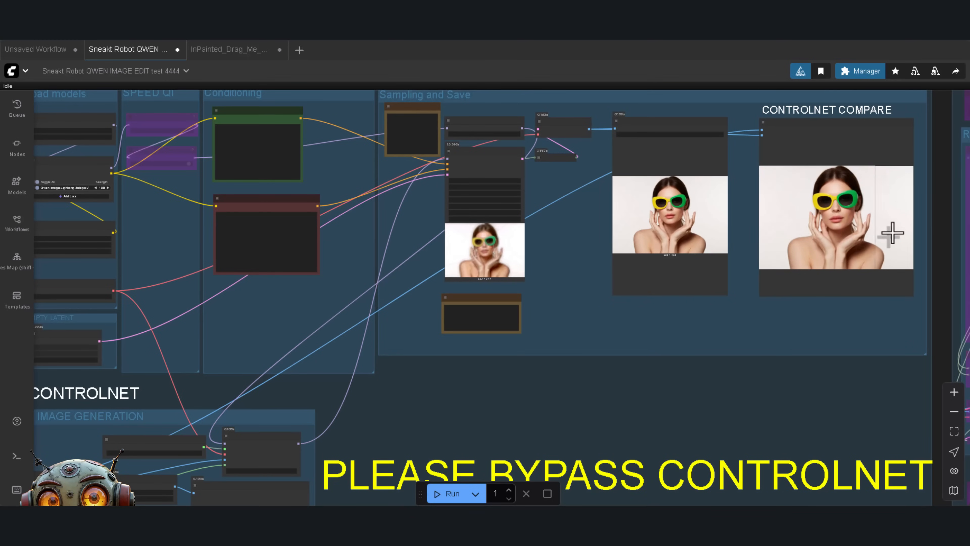
Rename the CHOOSE IMAGE SIZE node in the QWEN MULTY IMAGE EDIT group as SELECT IMAGE SIZE.
scroll(884, 217, "up", 6)
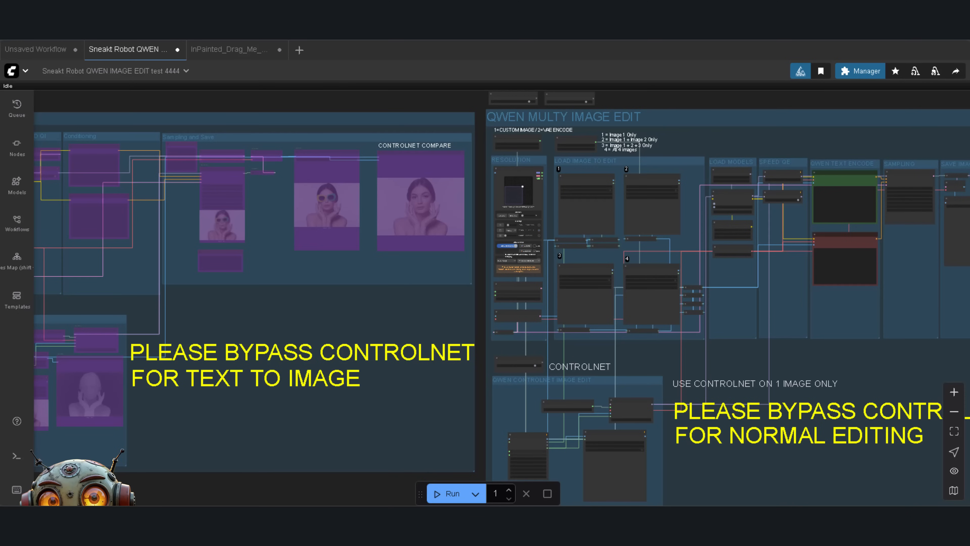
scroll(792, 147, "up", 5)
scroll(791, 232, "up", 3)
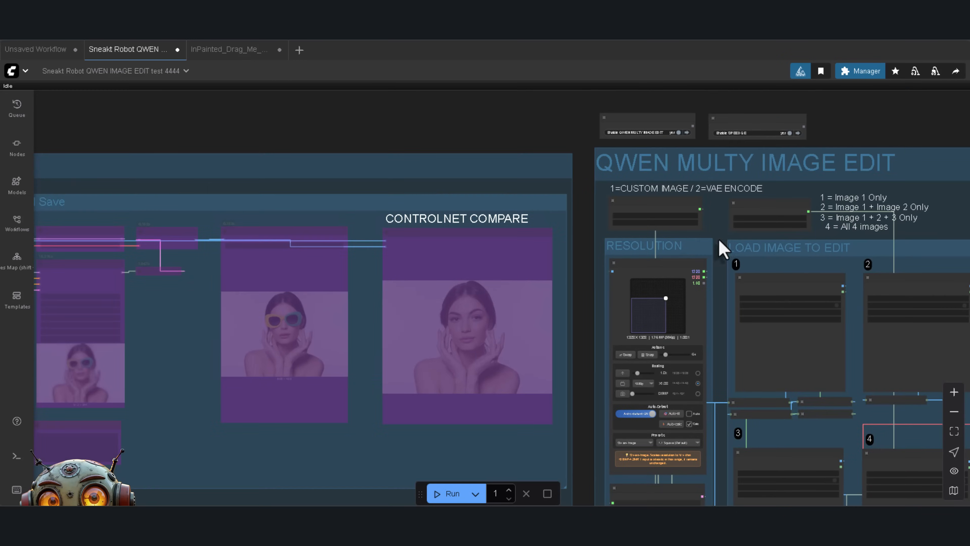
scroll(654, 192, "up", 7)
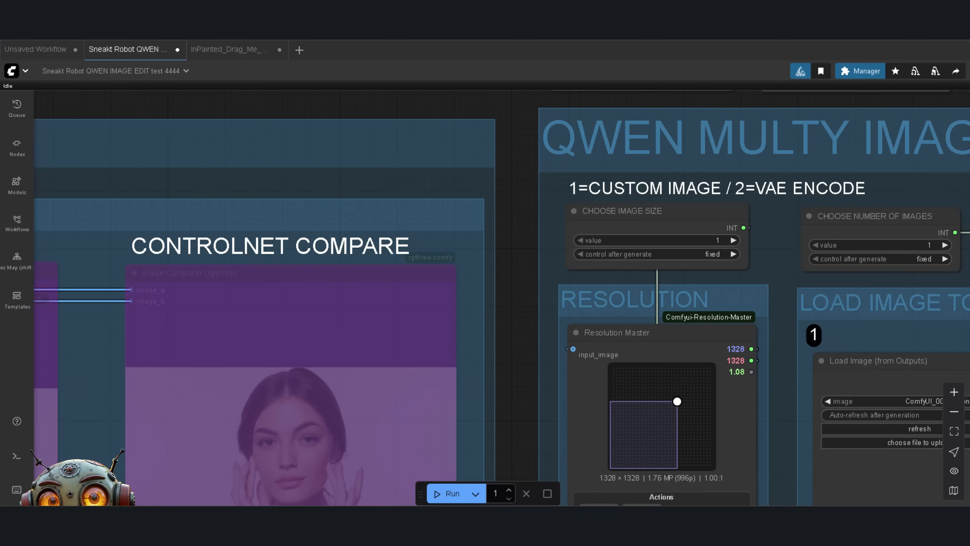
left_click(595, 212)
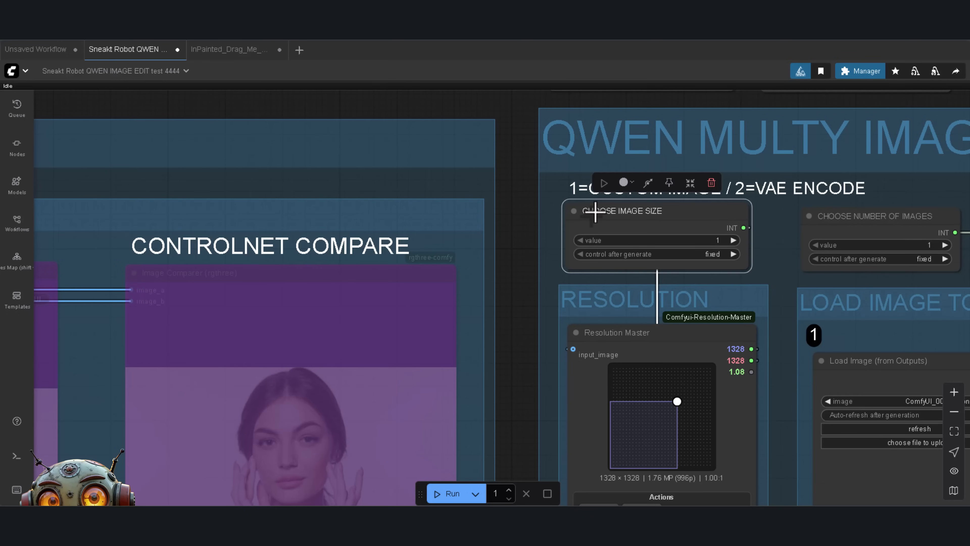
double_click(597, 211)
left_click(602, 212)
left_click_drag(603, 211, 567, 221)
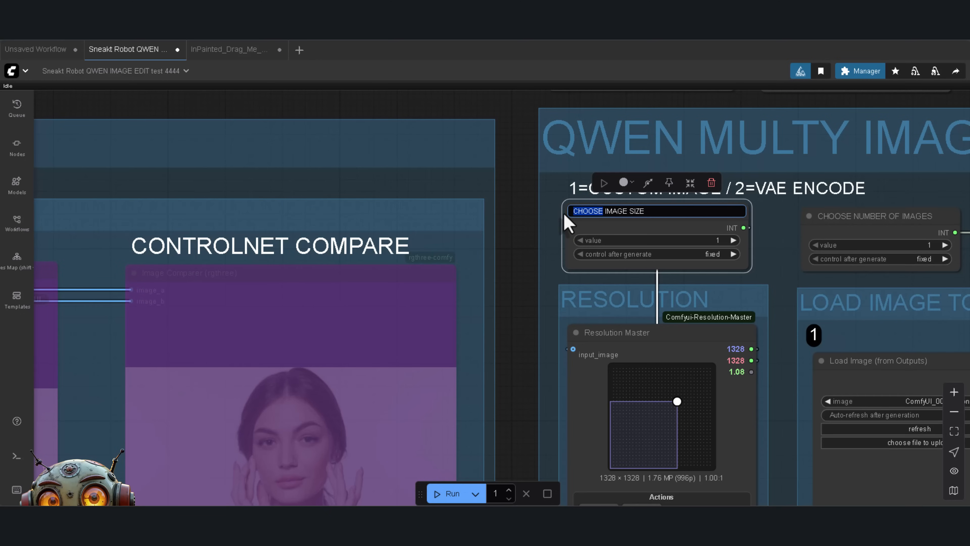
type("SELECT")
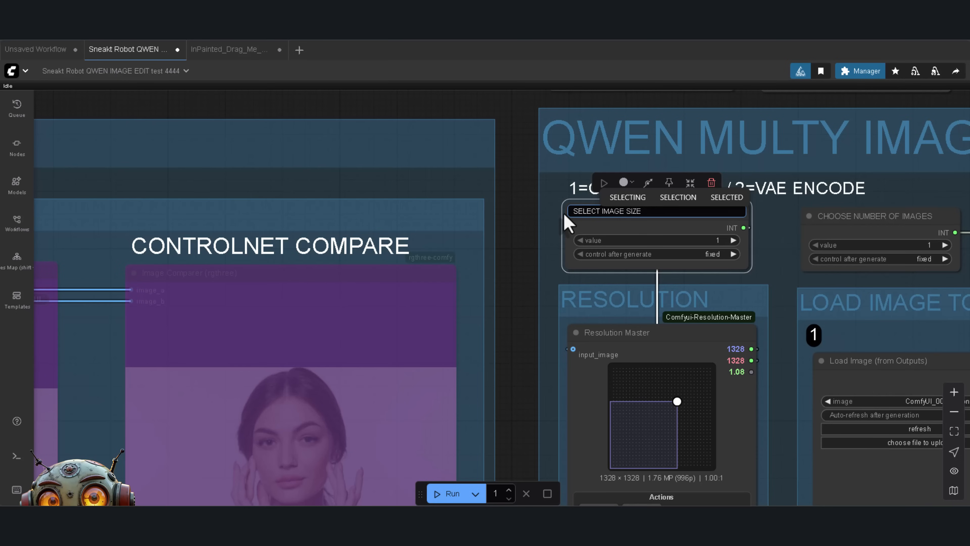
left_click(595, 226)
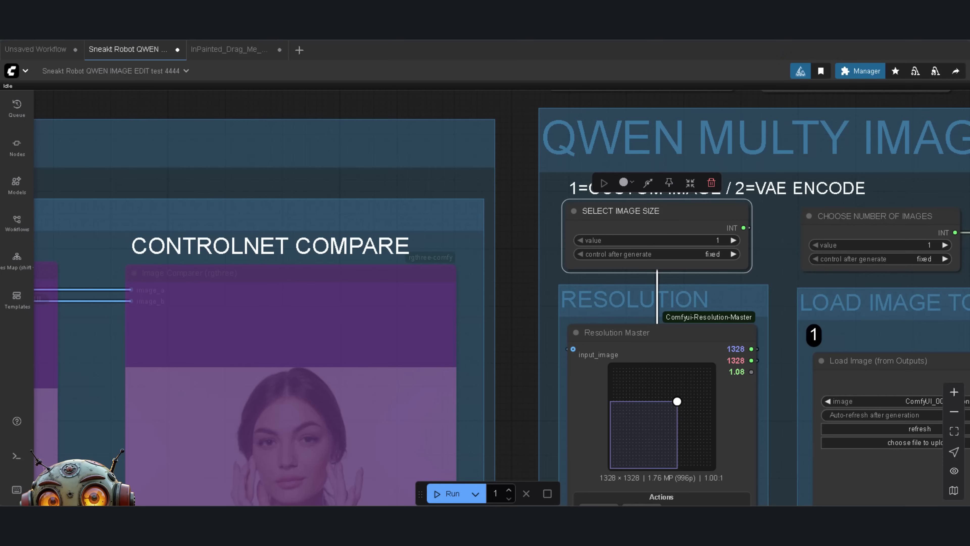
scroll(628, 418, "down", 10)
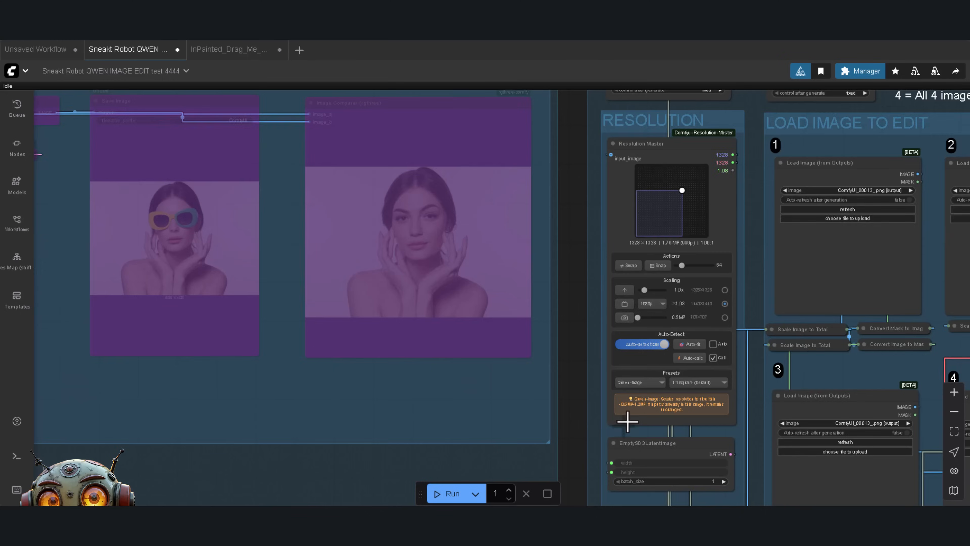
Set Resolution Master in the multi-image edit group to the Qwen-Image 16:9 Landscape preset and apply the 1080p scaling.
left_click(641, 352)
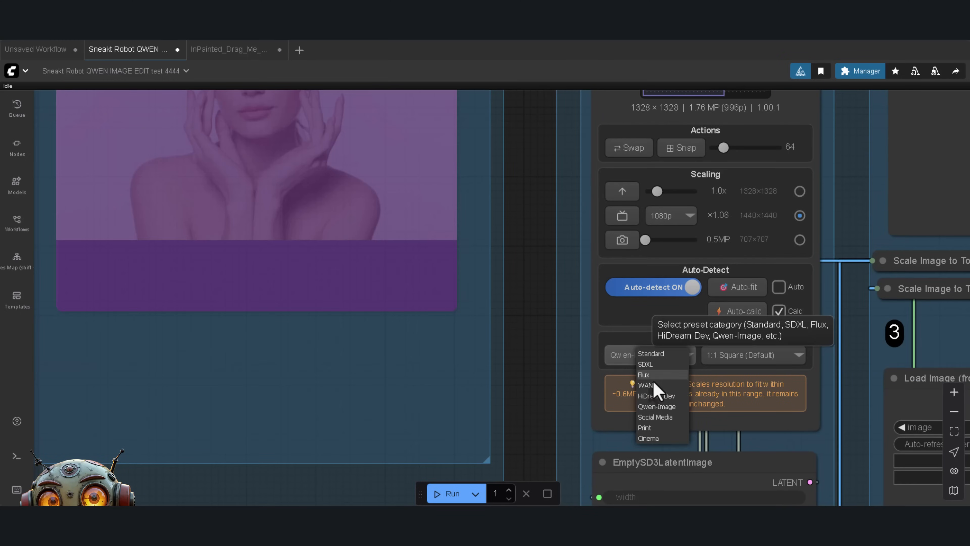
left_click(654, 407)
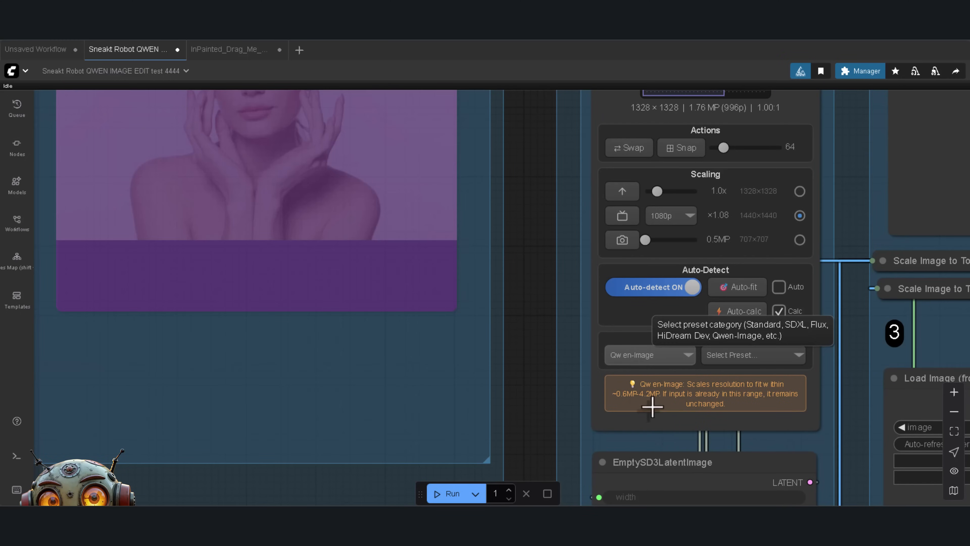
left_click(734, 365)
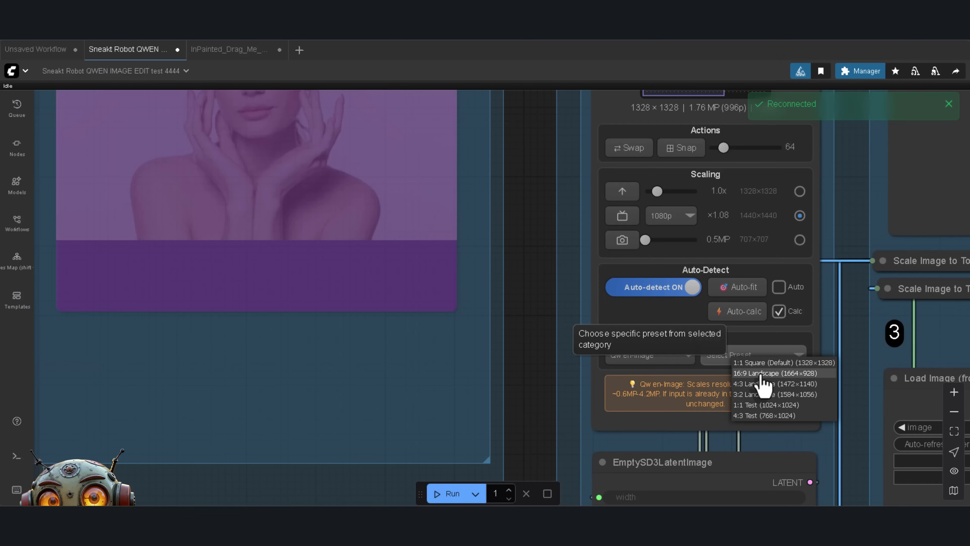
left_click(760, 375)
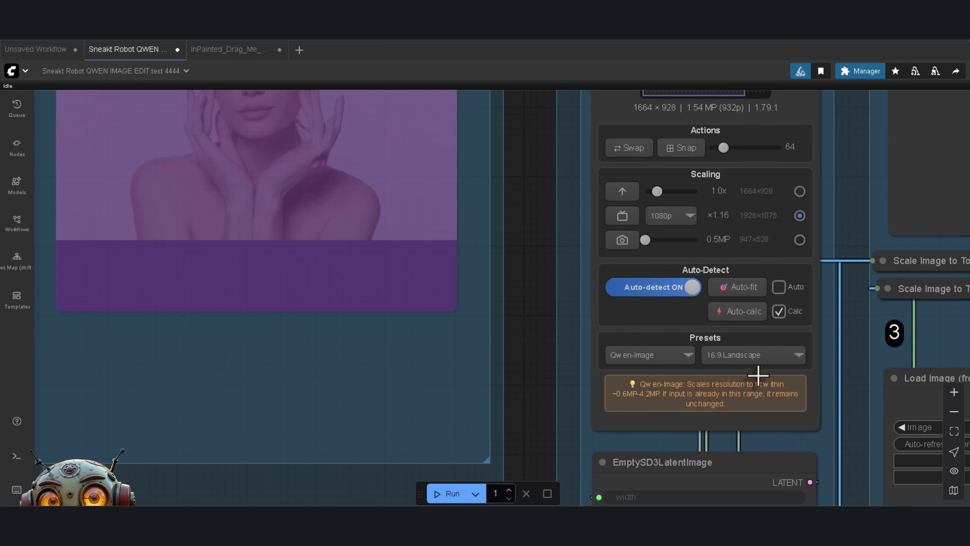
left_click_drag(656, 260, 615, 357)
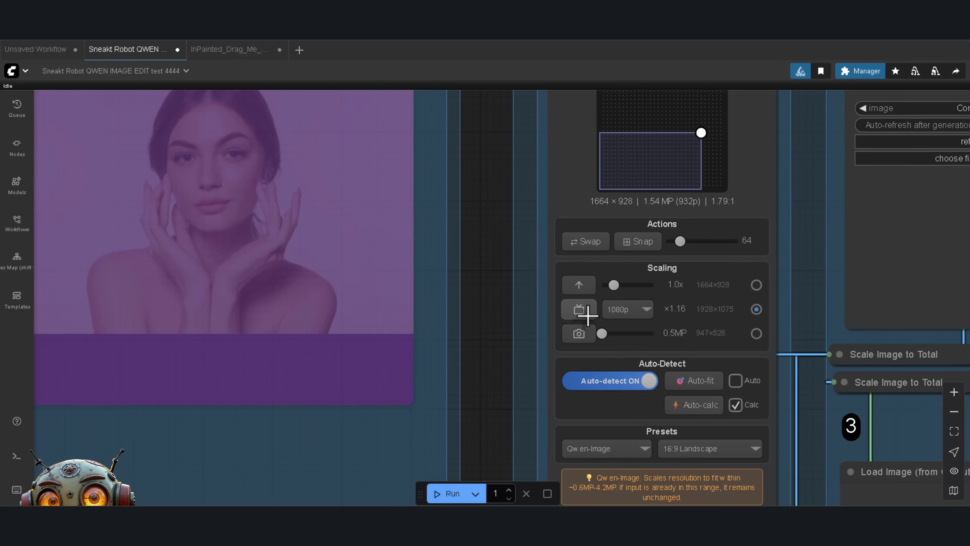
left_click(584, 310)
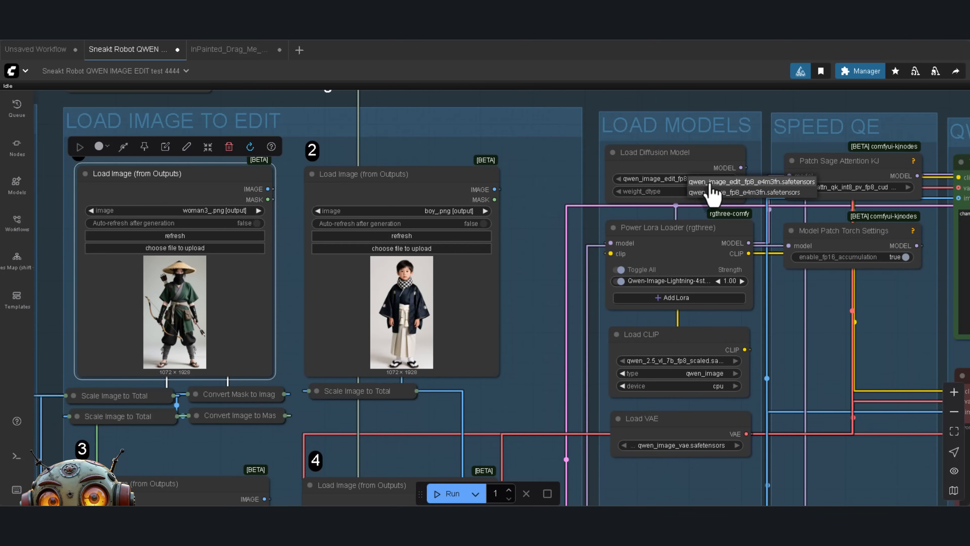
Select the 8-step Qwen-Image-Lightning LoRA in the Power Lora Loader of the LOAD MODELS group.
left_click(673, 281)
left_click(699, 304)
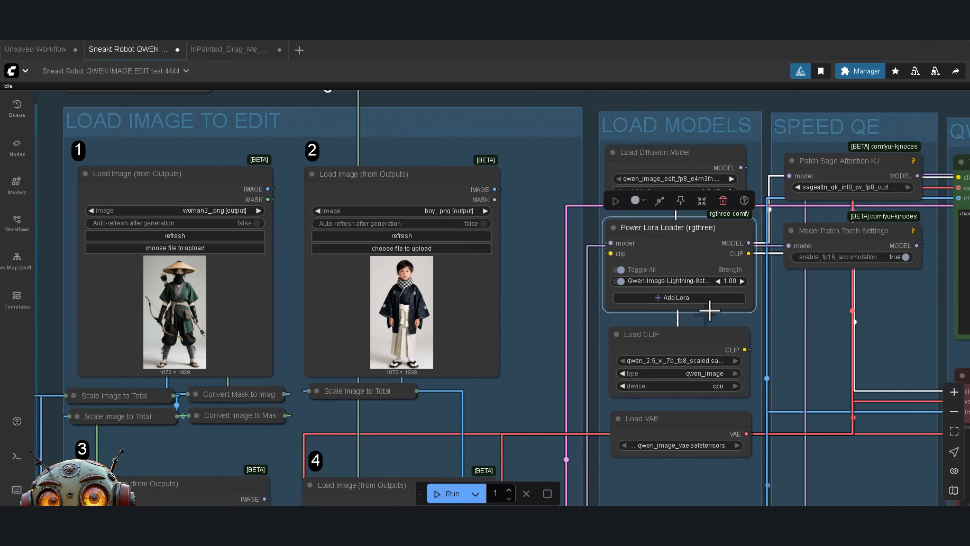
Disable the SPEED QE group and the QWEN CONTROLNET IMAGE EDIT group with their bypass nodes.
scroll(684, 267, "down", 3)
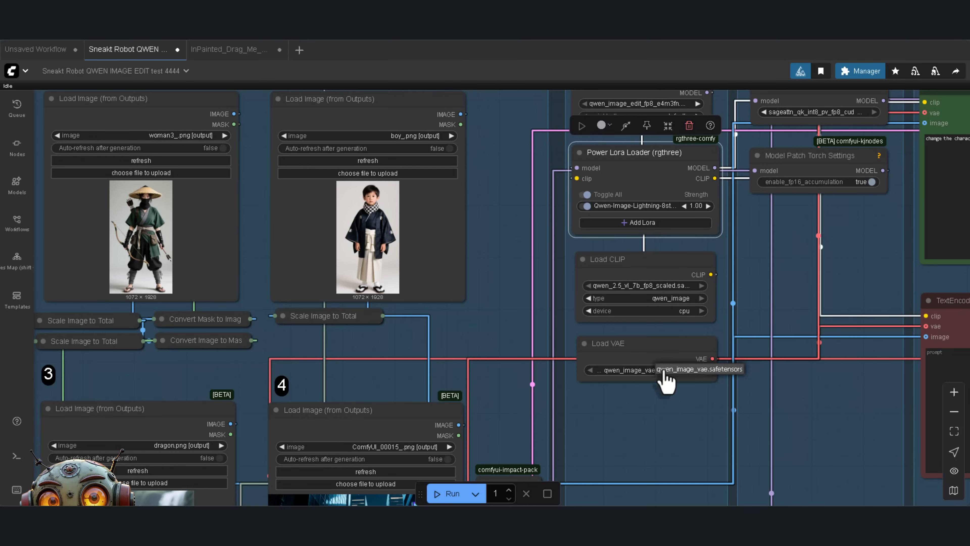
left_click_drag(782, 276, 733, 381)
left_click_drag(696, 235, 783, 380)
scroll(648, 264, "down", 1)
left_click_drag(650, 267, 688, 325)
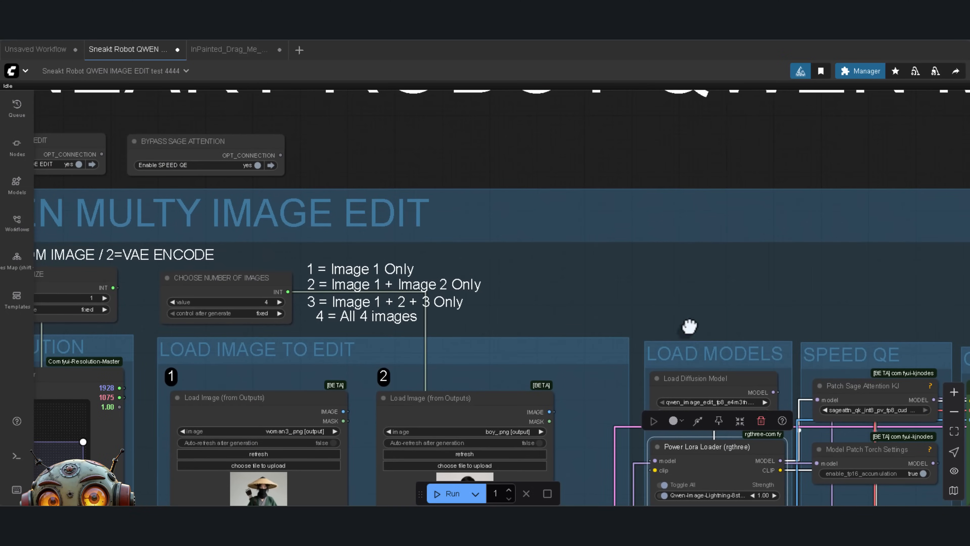
left_click(255, 165)
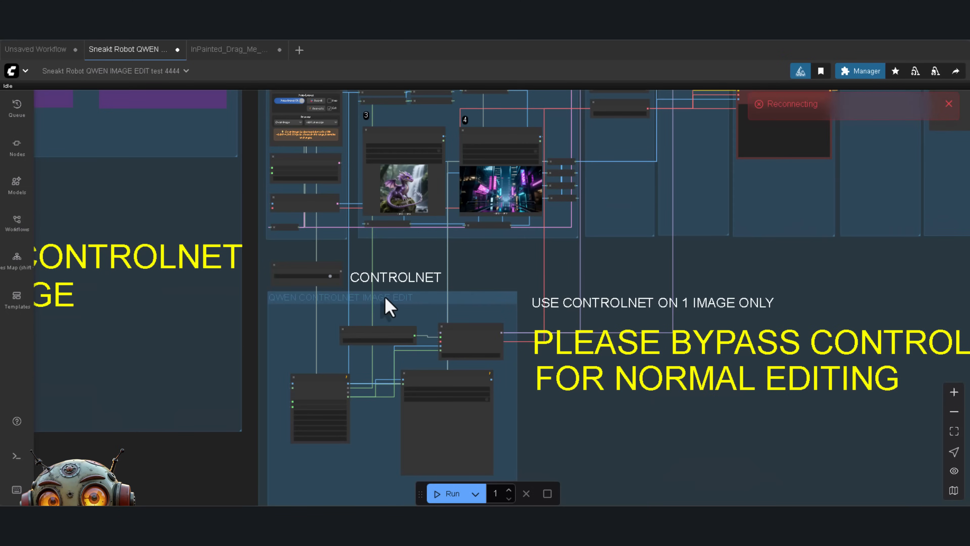
left_click(330, 276)
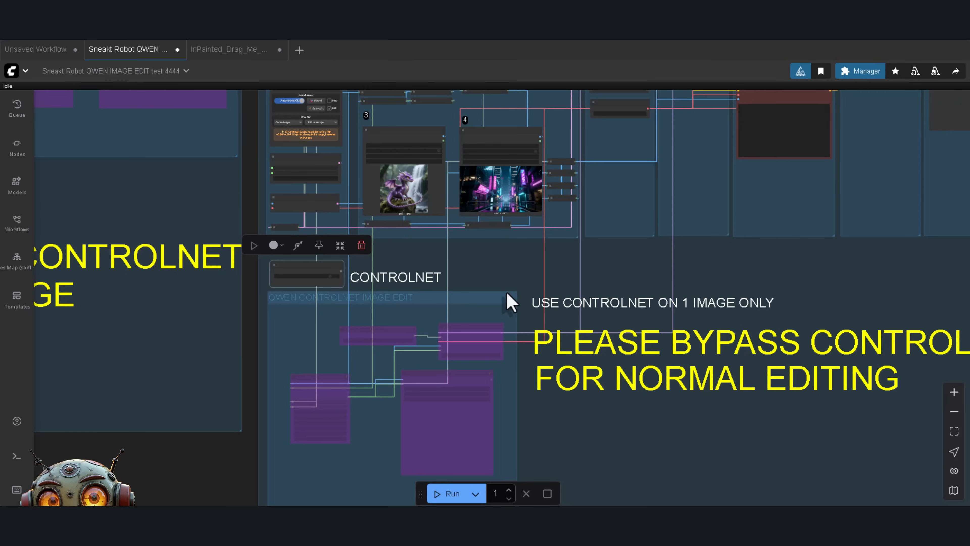
left_click_drag(629, 278, 576, 406)
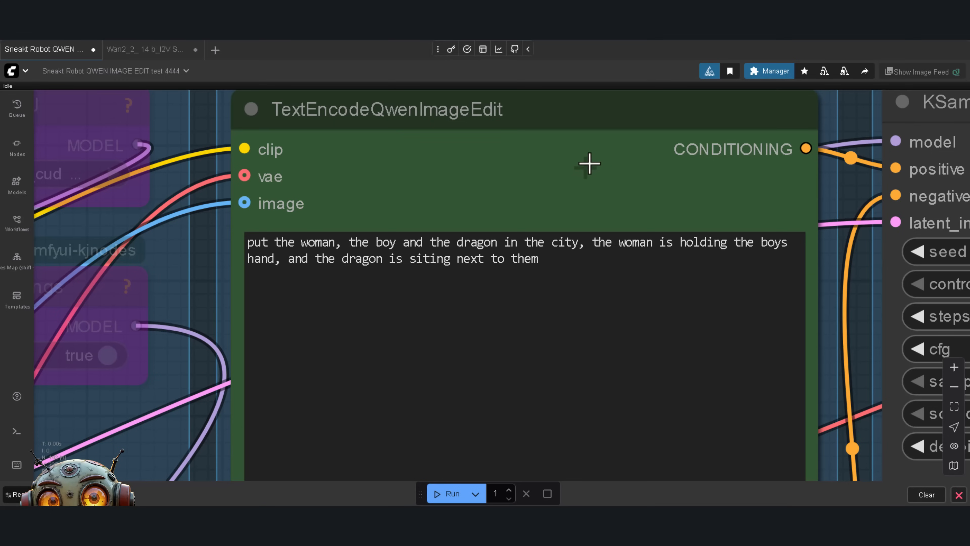
Connect the combined image output of the multi-image edit group to the API LLM general node.
scroll(590, 160, "down", 8)
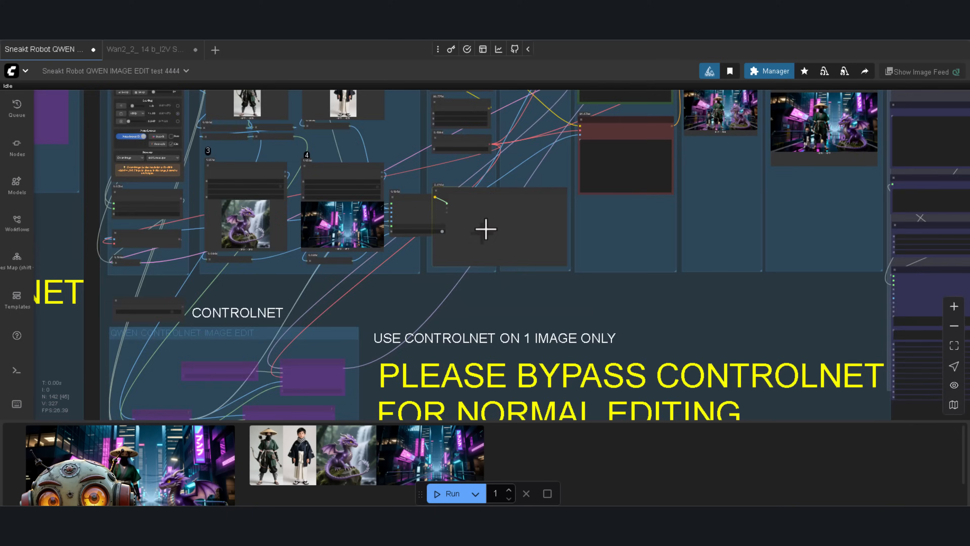
scroll(878, 288, "up", 9)
scroll(650, 303, "down", 5)
left_click(720, 232)
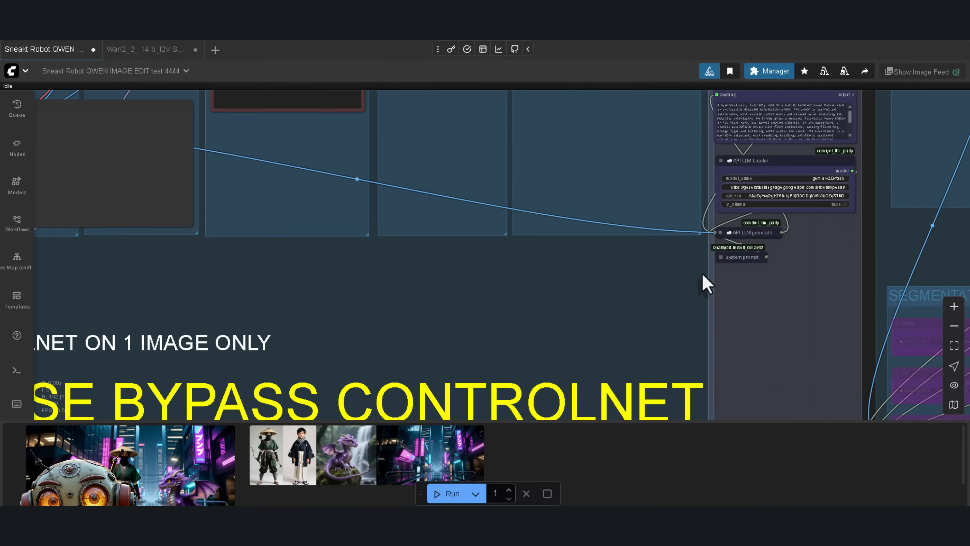
Replace the LLM Prompt text with a request for the woman, the boy and the dragon in the city, with the dragon happy.
left_click_drag(708, 260, 627, 413)
scroll(747, 280, "down", 6)
left_click_drag(405, 188, 435, 194)
scroll(244, 312, "up", 5)
left_click_drag(244, 312, 330, 253)
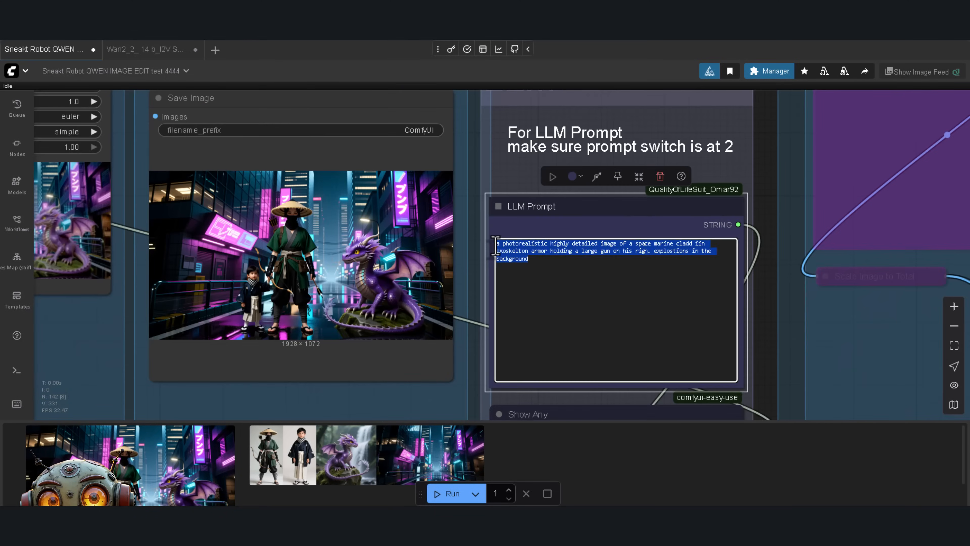
type("i want the woman , the boy and the dragon")
type("in")
type(" the city th dragon should be in a happy pr")
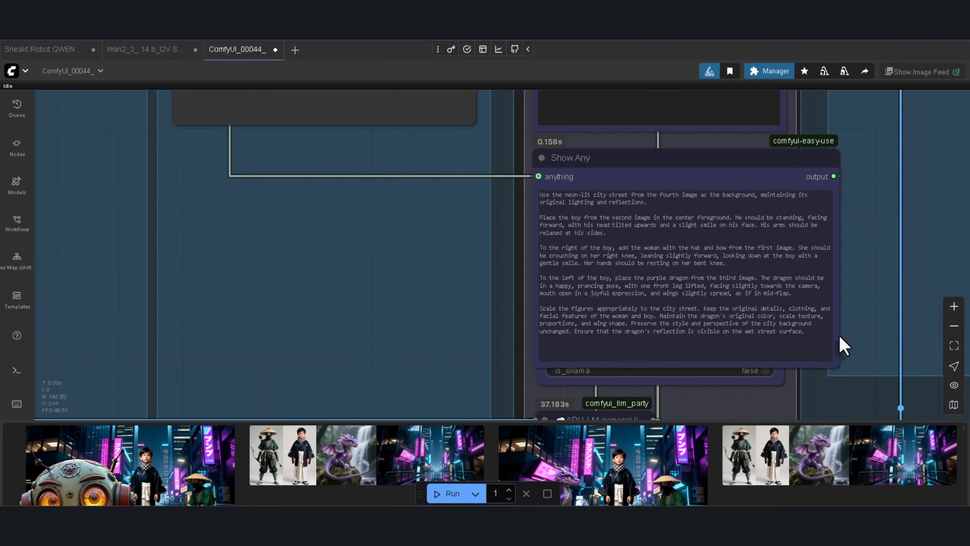
Read the generated prompt in the Show Any node and browse the full-size images in the image feed.
scroll(823, 284, "up", 2)
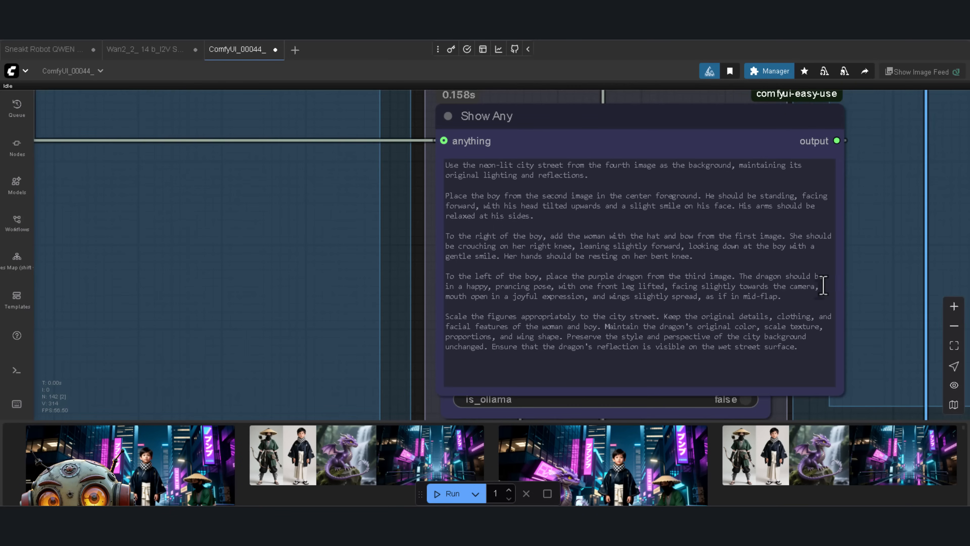
left_click_drag(860, 288, 793, 278)
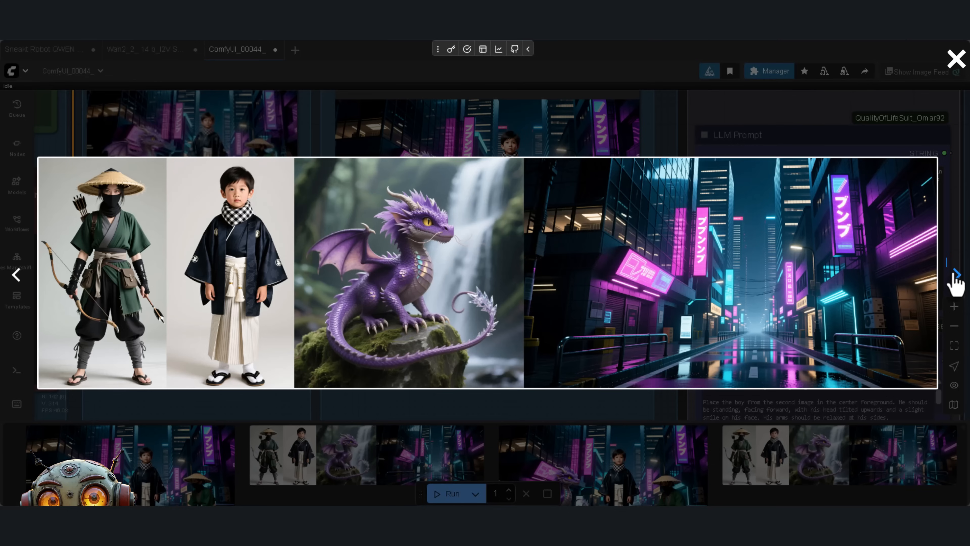
left_click(956, 274)
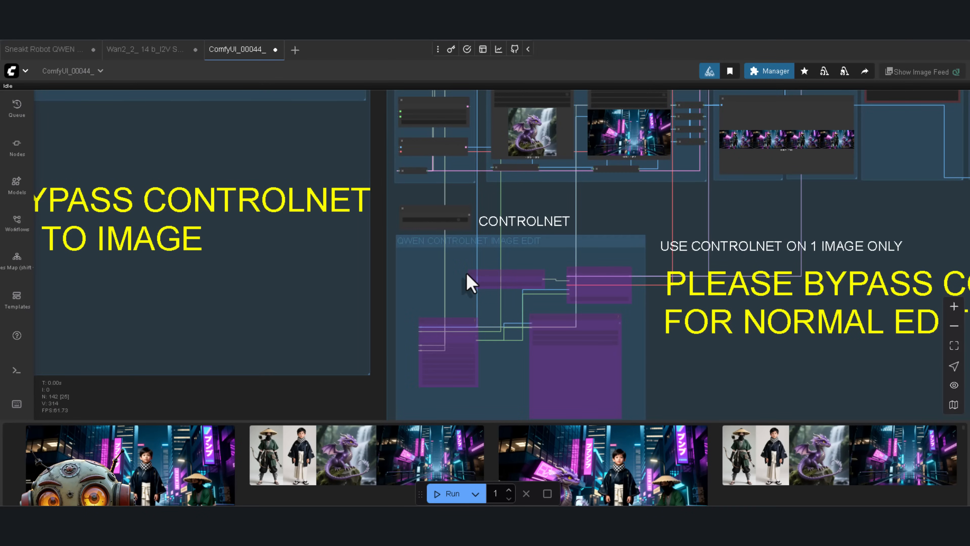
Enable the QWEN CONTROLNET IMAGE EDIT group and choose the qwen_image_inpaint_diffsynth_controlnet model in its Model Patch Loader.
scroll(433, 254, "up", 4)
left_click(469, 215)
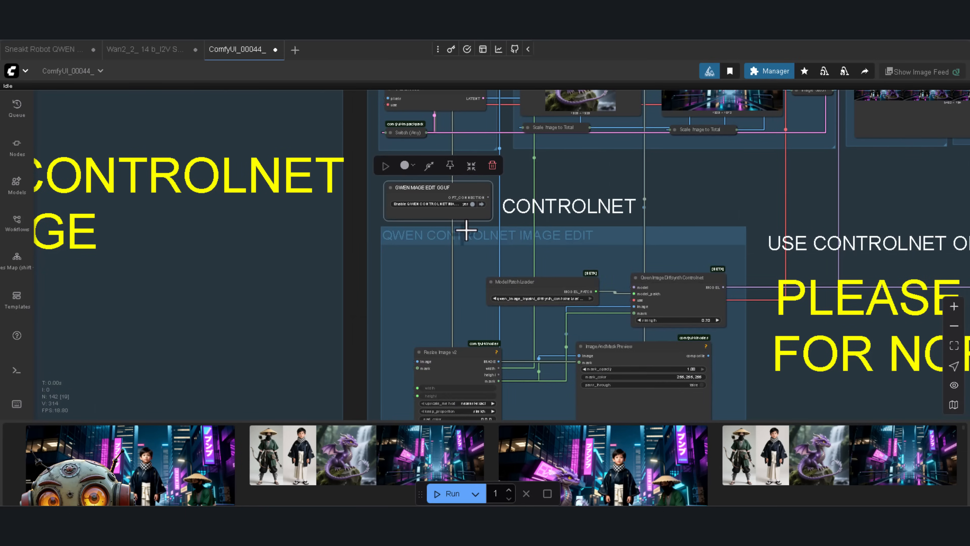
left_click_drag(470, 229, 440, 142)
left_click(530, 210)
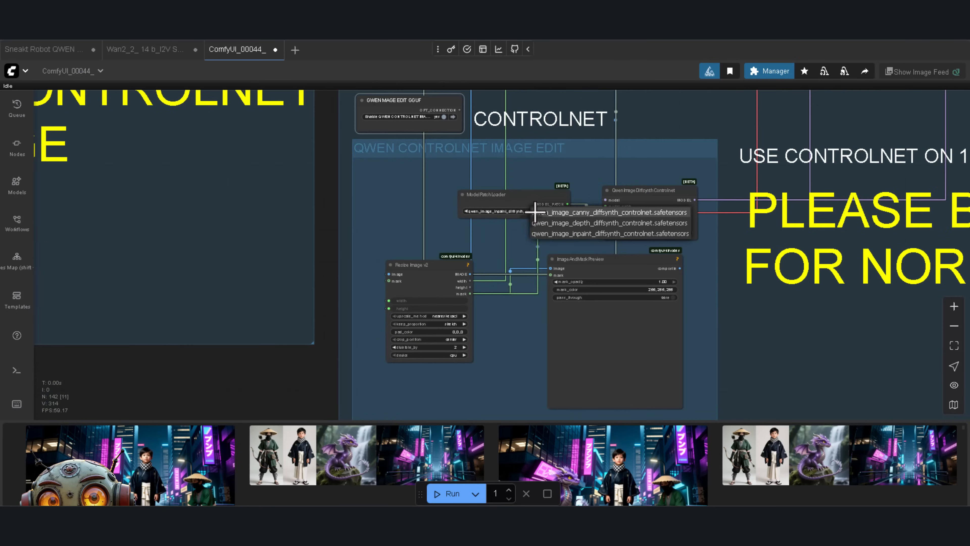
left_click(542, 234)
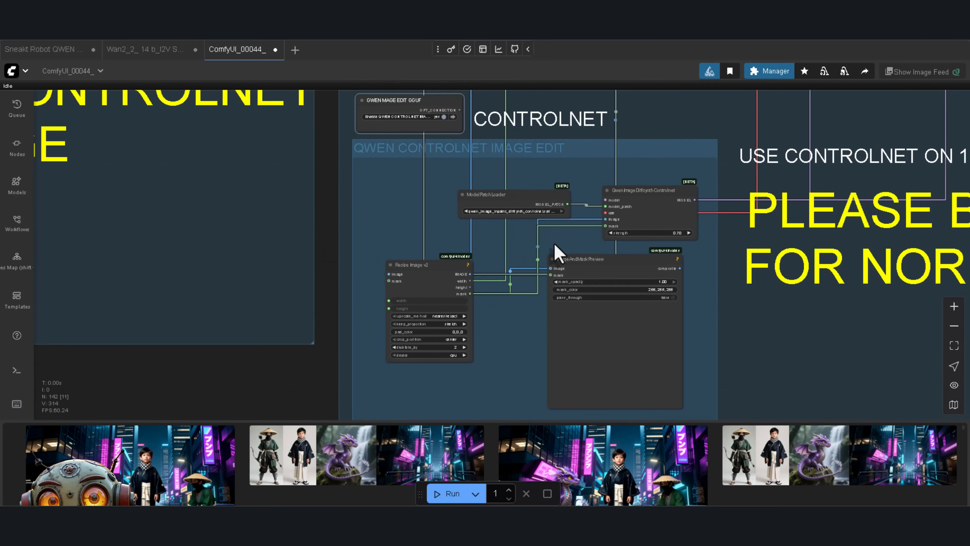
Set the CHOOSE NUMBER OF IMAGES value to 1.
scroll(556, 247, "down", 5)
scroll(592, 154, "up", 5)
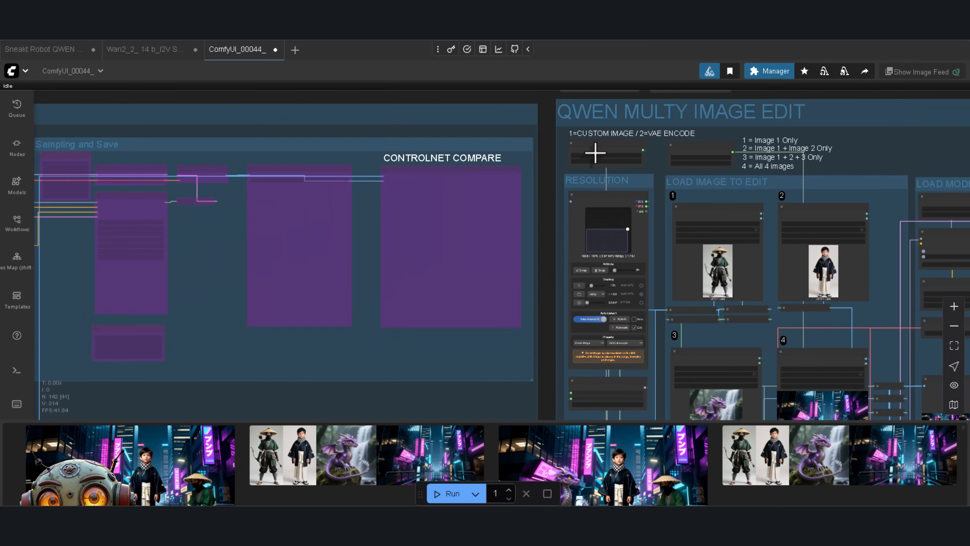
scroll(604, 155, "up", 3)
scroll(665, 167, "up", 2)
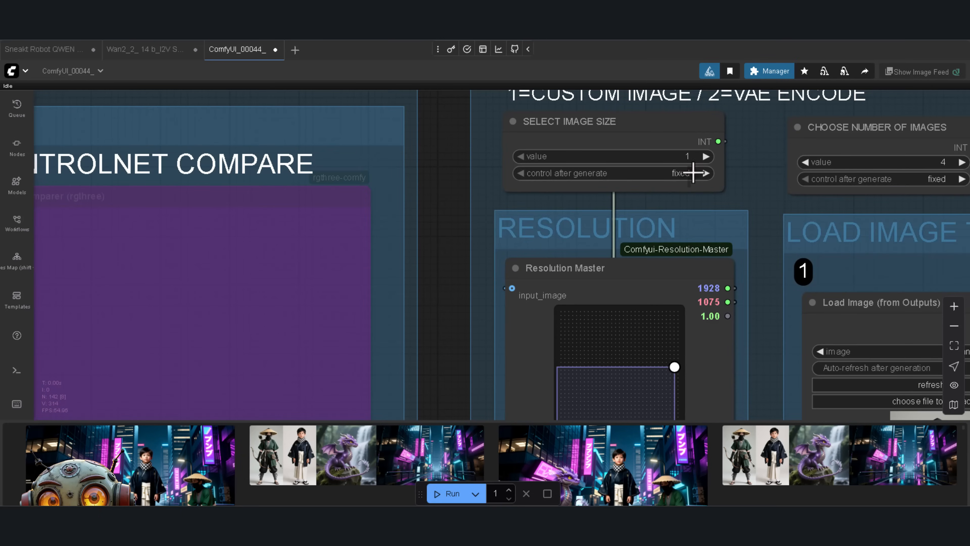
scroll(692, 169, "up", 2)
left_click(616, 185)
left_click(616, 185)
left_click(616, 186)
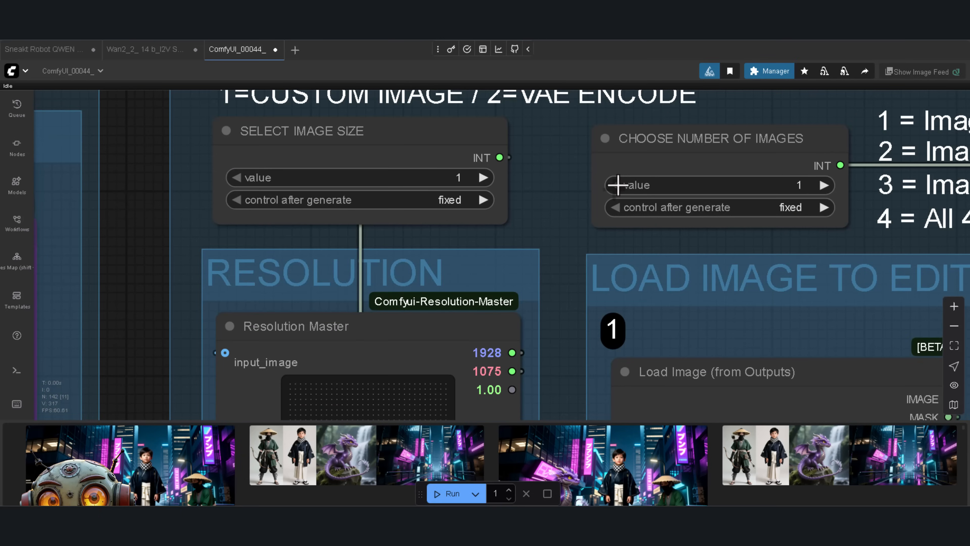
Paint a mask over the woman's outfit in image 1 and save the mask.
scroll(602, 218, "down", 7)
scroll(609, 261, "up", 2)
left_click_drag(608, 260, 631, 99)
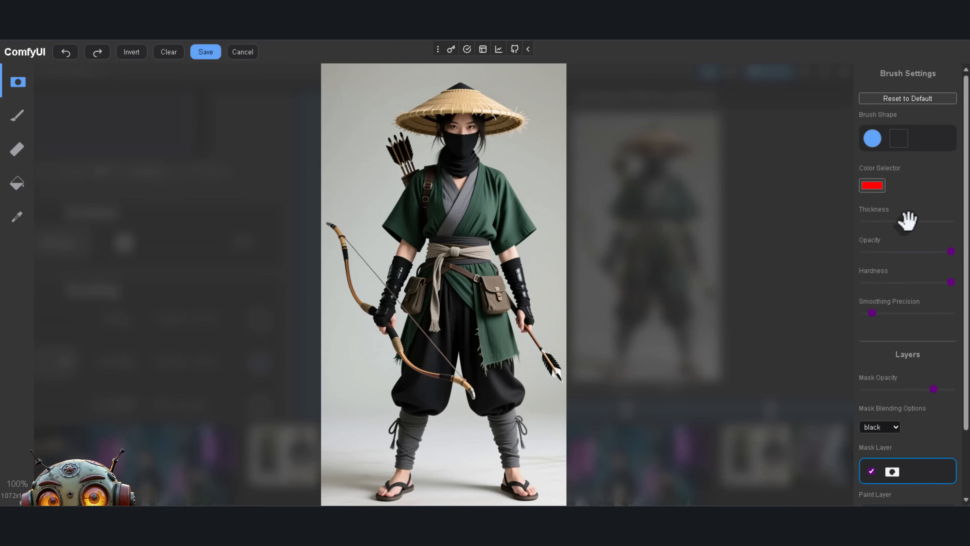
mouse_move(481, 191)
left_mouse_down()
mouse_move(404, 226)
mouse_move(489, 241)
mouse_move(448, 236)
mouse_move(409, 378)
mouse_move(481, 291)
mouse_move(485, 331)
mouse_move(446, 221)
left_mouse_up()
left_click(206, 52)
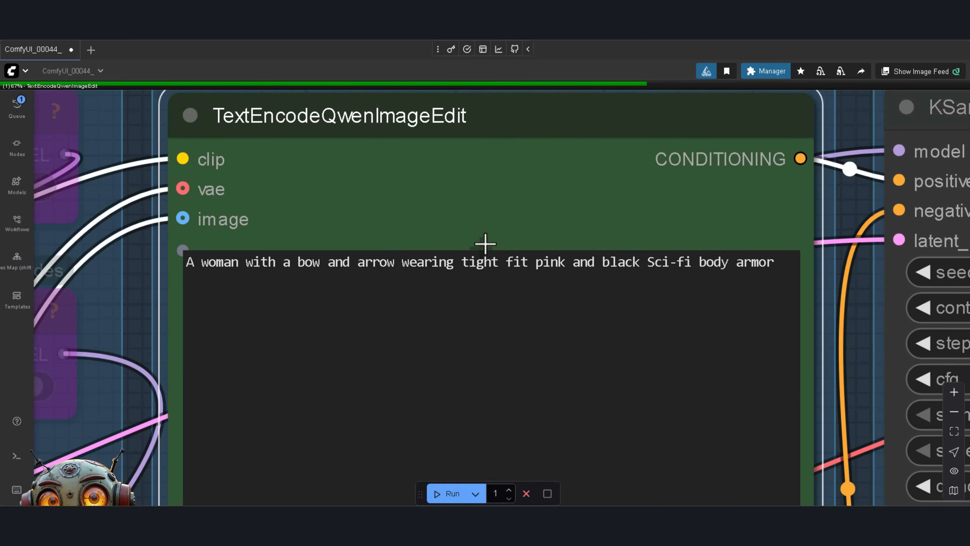
Examine the positive prompt of the image edit and the resulting image of the woman in body armor.
scroll(487, 243, "up", 4)
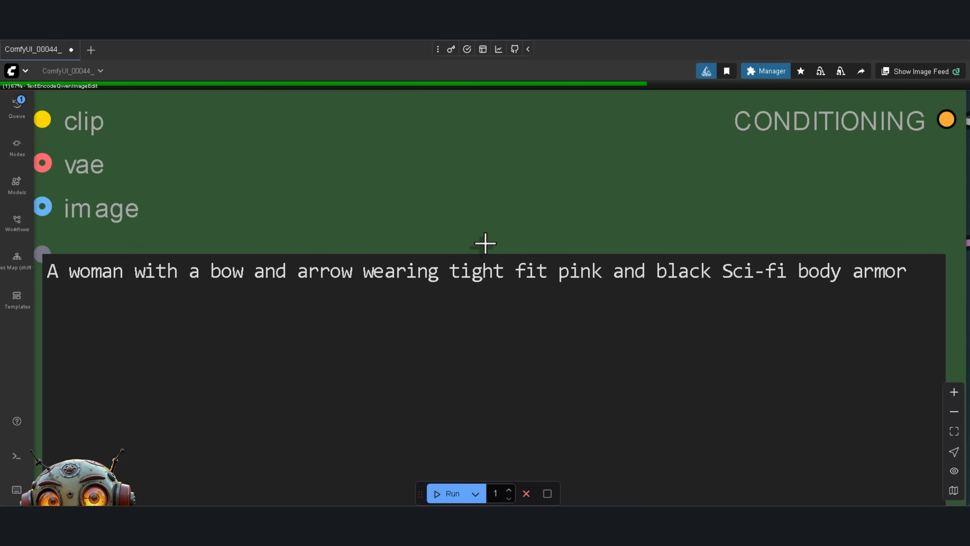
scroll(488, 243, "down", 2)
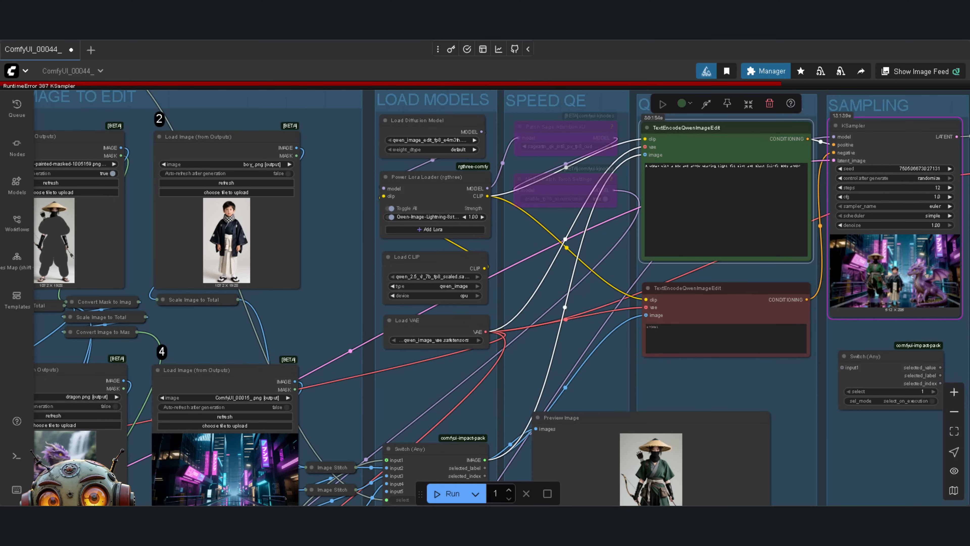
left_click_drag(646, 154, 572, 282)
left_click(834, 338)
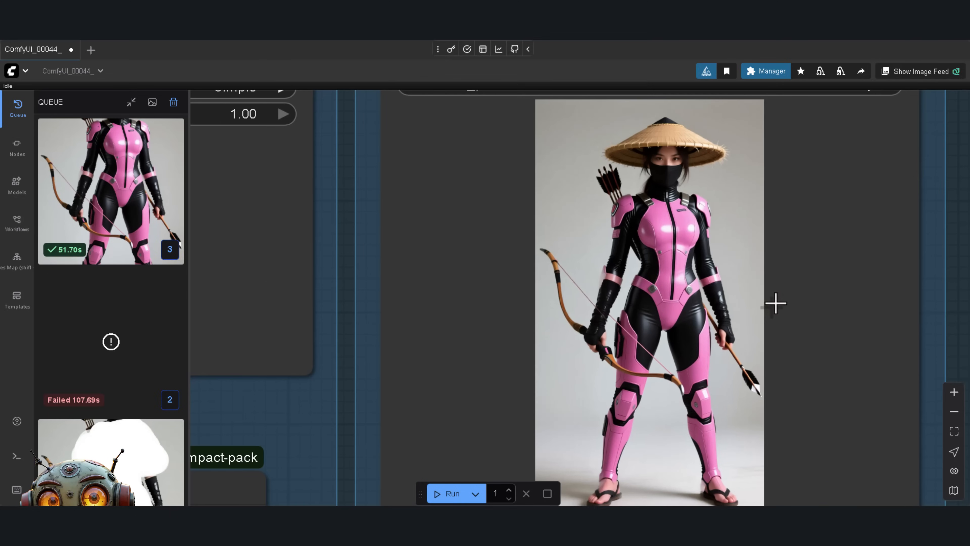
left_click_drag(776, 303, 745, 286)
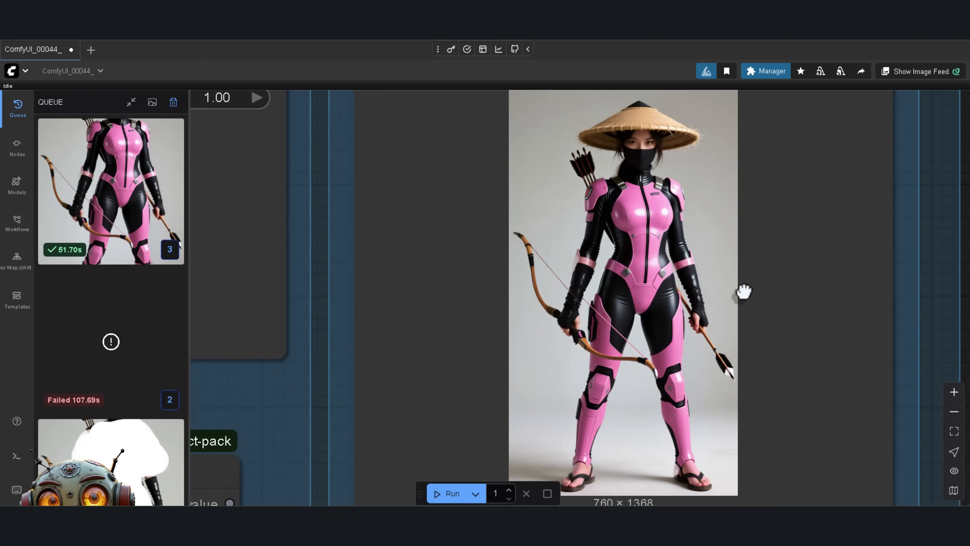
left_click_drag(743, 287, 738, 292)
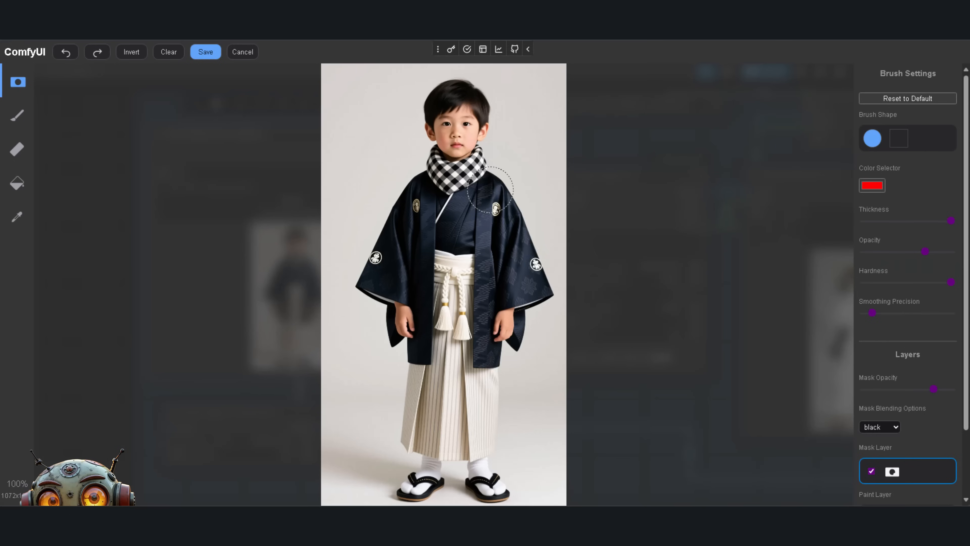
Paint a mask over the boy's outfit in the mask editor and save the mask.
mouse_move(493, 169)
left_mouse_down()
mouse_move(477, 459)
mouse_move(407, 394)
mouse_move(417, 181)
mouse_move(444, 320)
mouse_move(458, 291)
left_mouse_up()
left_click(212, 56)
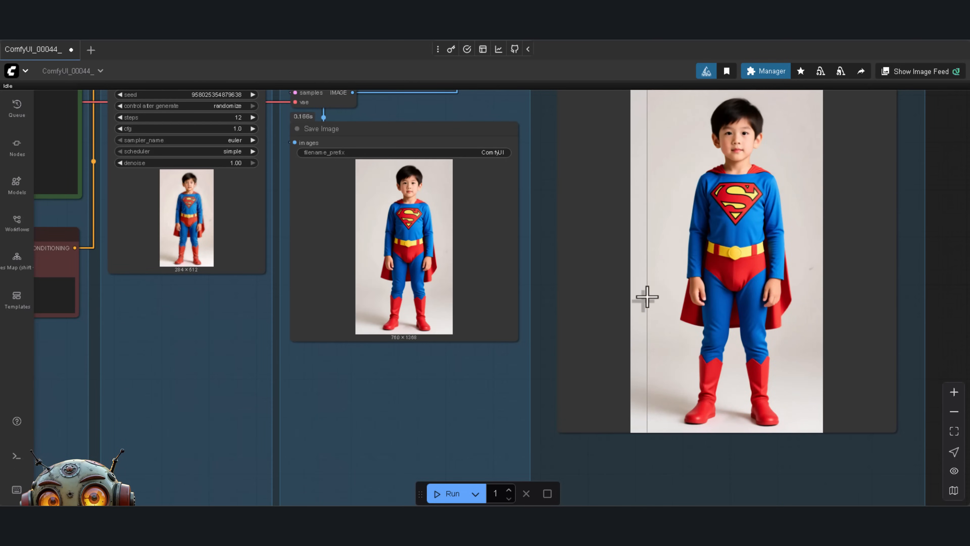
Enable the QWEN IMAGE EDIT SEGMENT FINAL REFINEMENT group with its bypass node.
left_click_drag(643, 297, 613, 329)
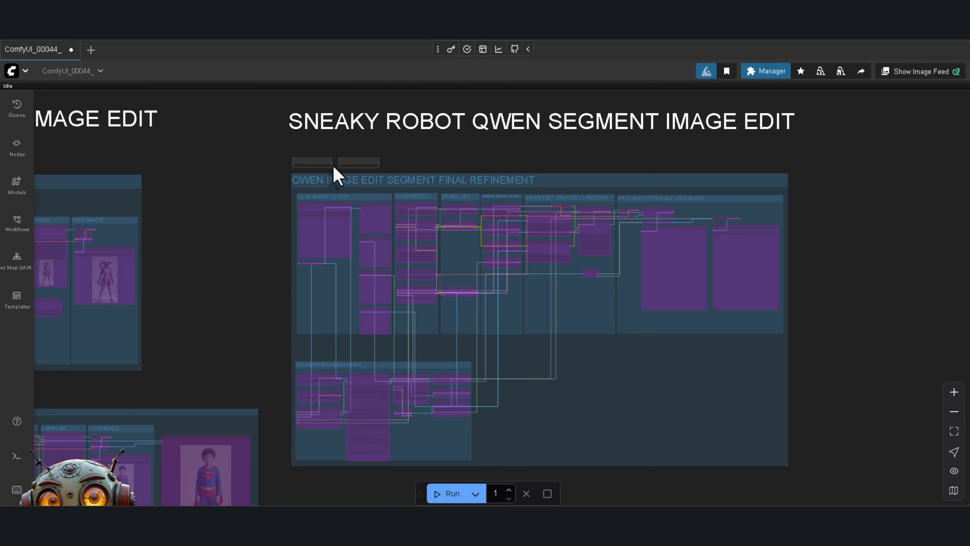
left_click(325, 165)
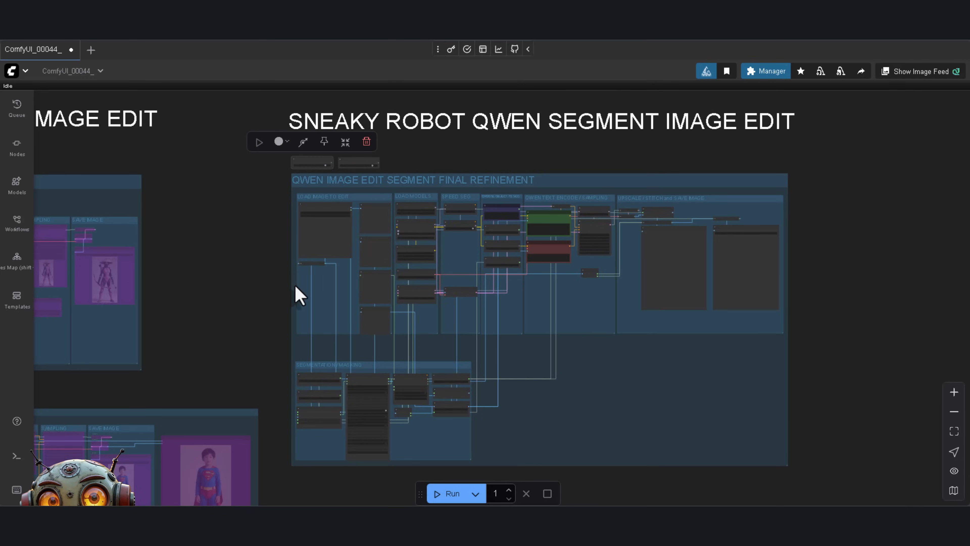
Examine the segment refinement group's image loading, model, speed, object selection and Qwen text encode and sampling nodes.
scroll(295, 286, "up", 3)
left_click_drag(283, 267, 254, 208)
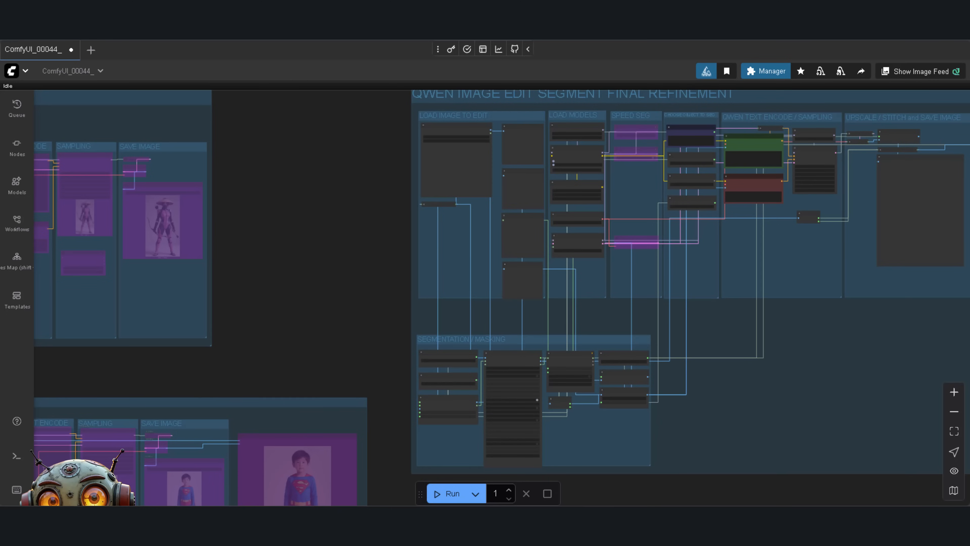
scroll(536, 114, "up", 10)
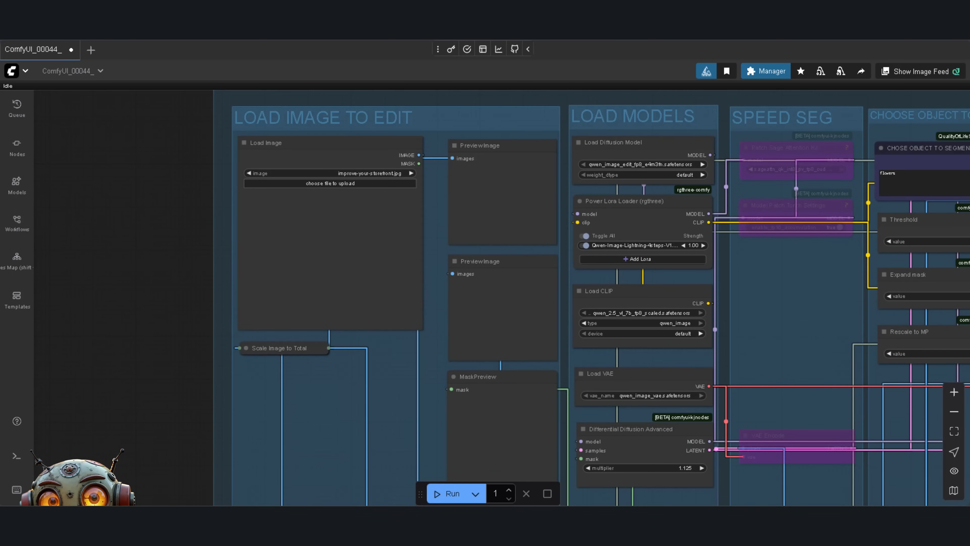
left_click_drag(834, 284, 778, 262)
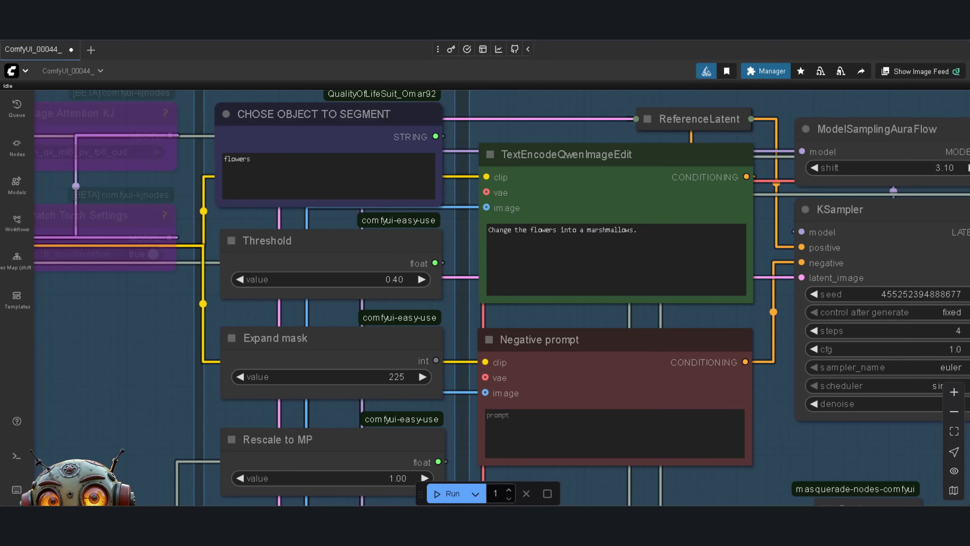
scroll(501, 298, "right", 3)
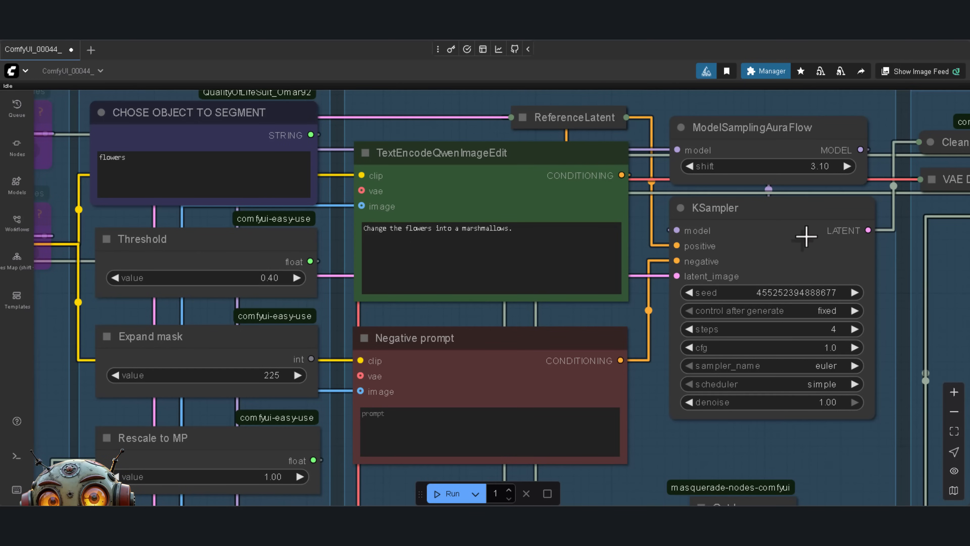
Examine the segmentation and masking nodes, including the SAM2, GroundingDINO, Inpaint Crop, Resize Mask and upscale settings.
scroll(802, 235, "down", 5)
scroll(803, 237, "down", 3)
left_click_drag(708, 353, 822, 172)
left_click_drag(666, 387, 858, 210)
left_click_drag(689, 407, 700, 330)
scroll(667, 369, "up", 4)
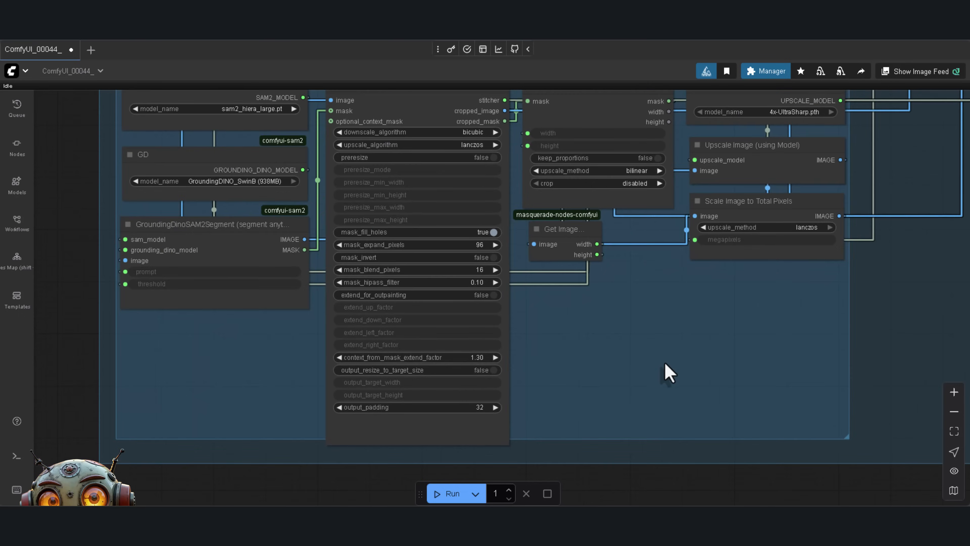
left_click_drag(667, 373, 664, 399)
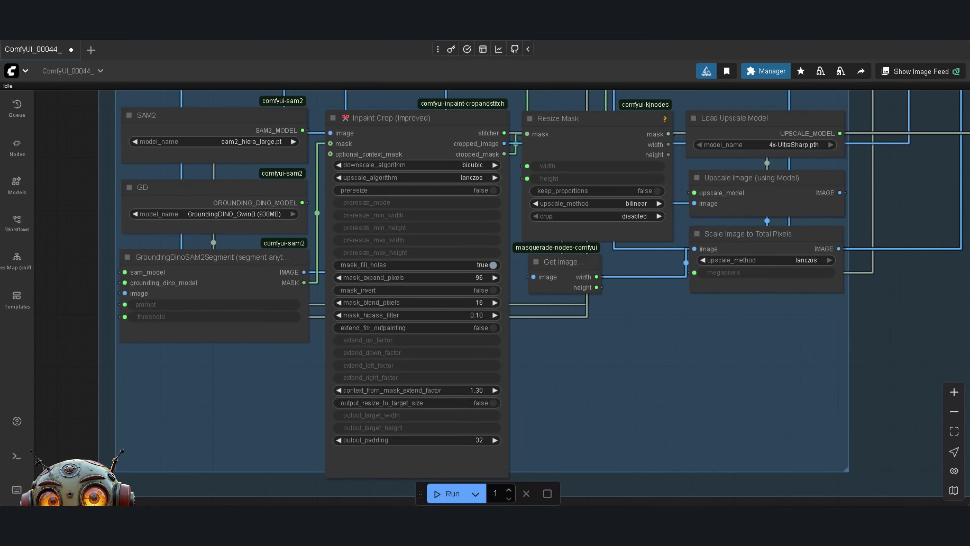
scroll(632, 406, "down", 5)
left_click_drag(633, 405, 547, 384)
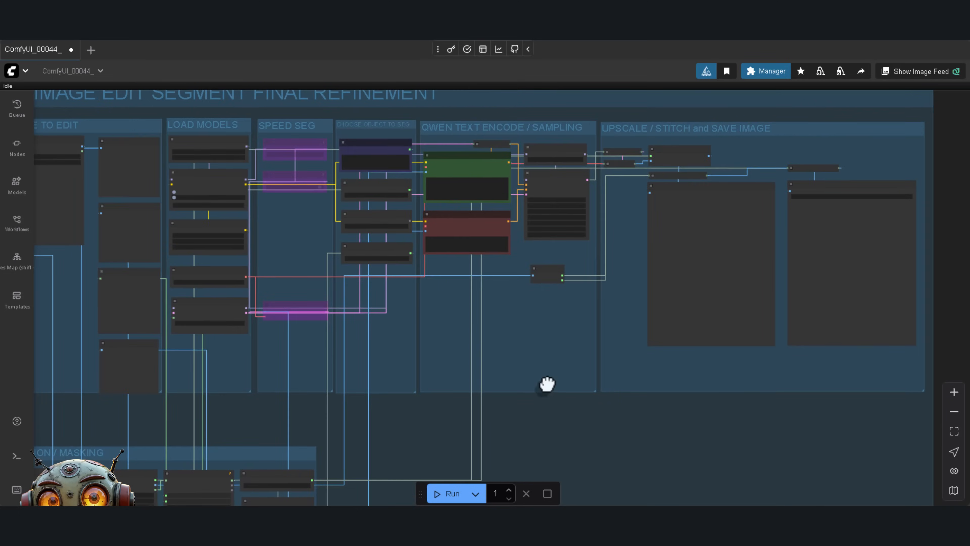
Set the object to segment to "gun" in the segment refinement group.
scroll(619, 382, "up", 3)
scroll(622, 313, "up", 5)
left_click_drag(615, 319, 564, 382)
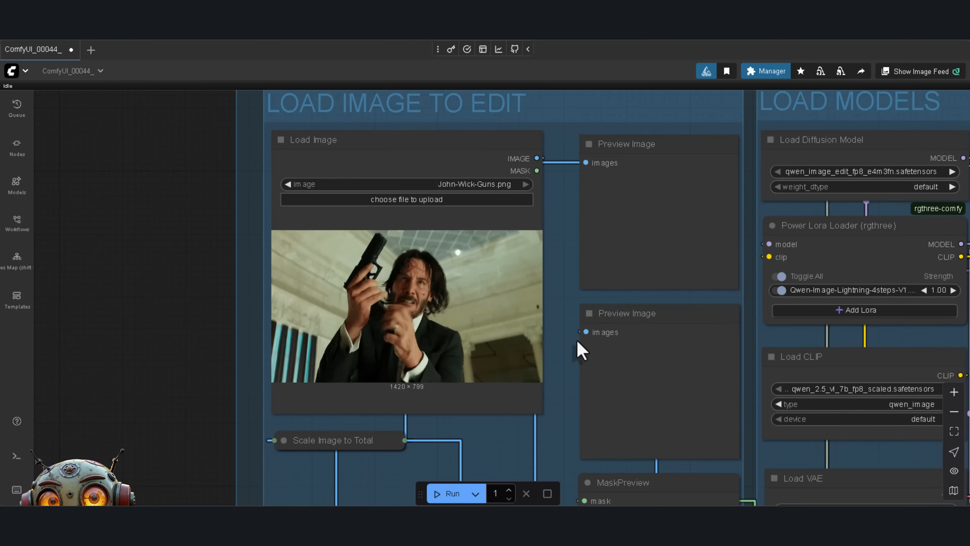
scroll(580, 347, "up", 3)
scroll(737, 264, "down", 8)
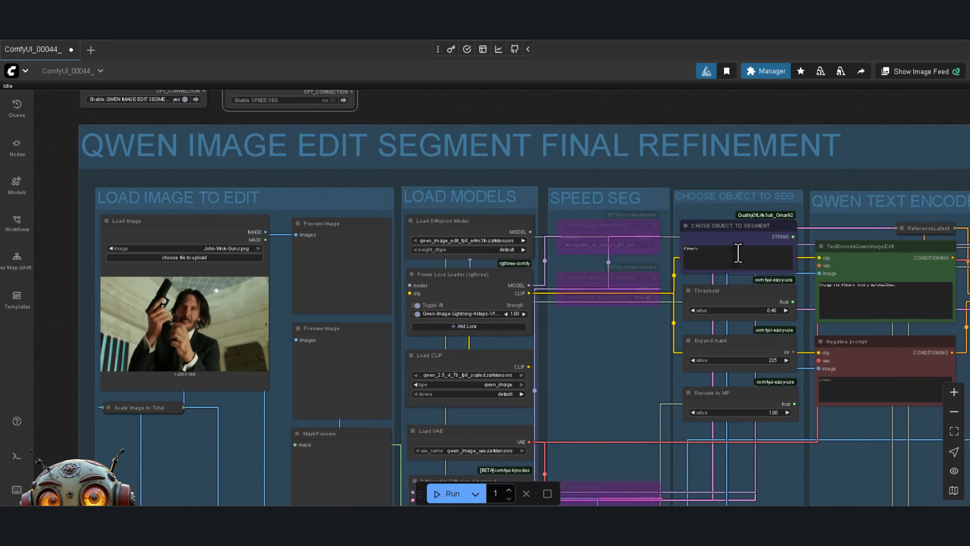
scroll(734, 243, "up", 7)
double_click(650, 253)
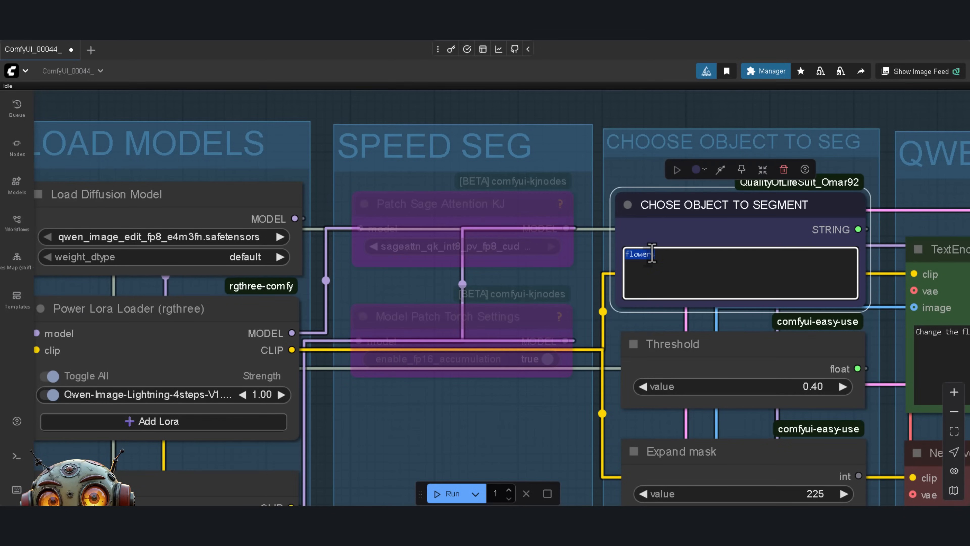
type("gun")
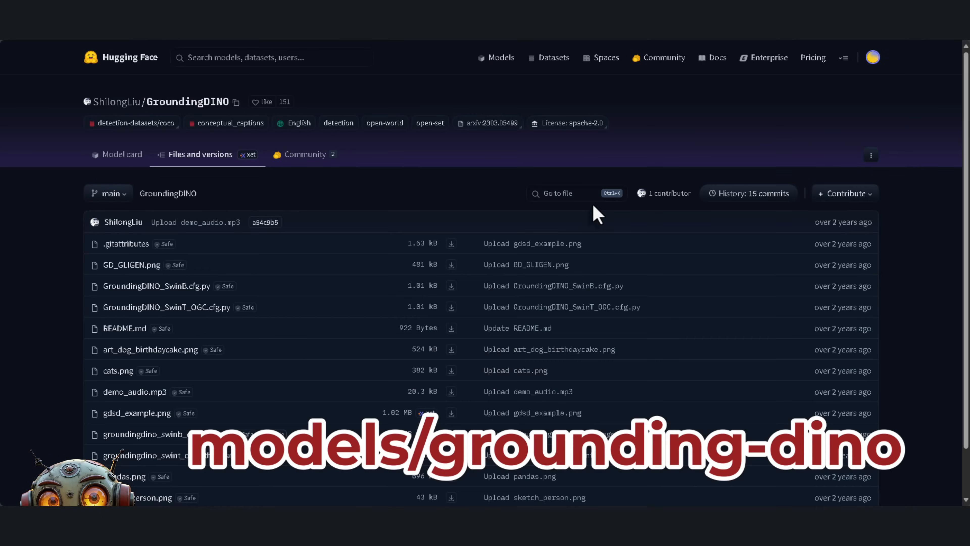
scroll(594, 206, "down", 1)
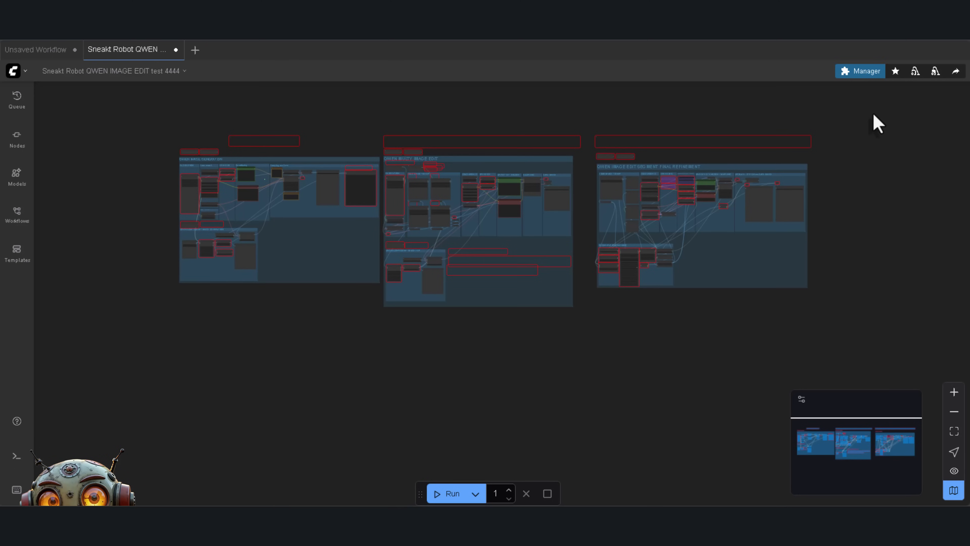
Find the workflow's missing custom nodes in ComfyUI Manager and install all of them.
left_click(862, 73)
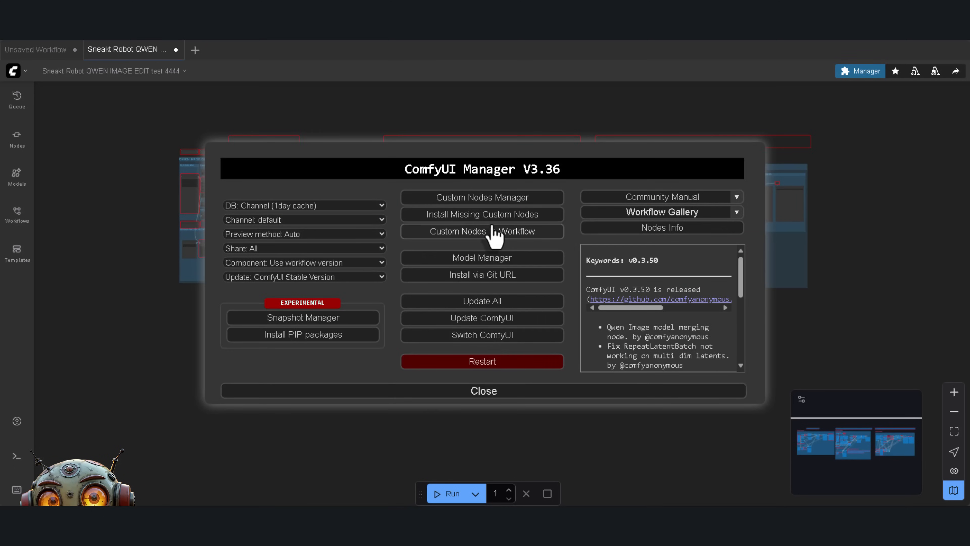
left_click(460, 219)
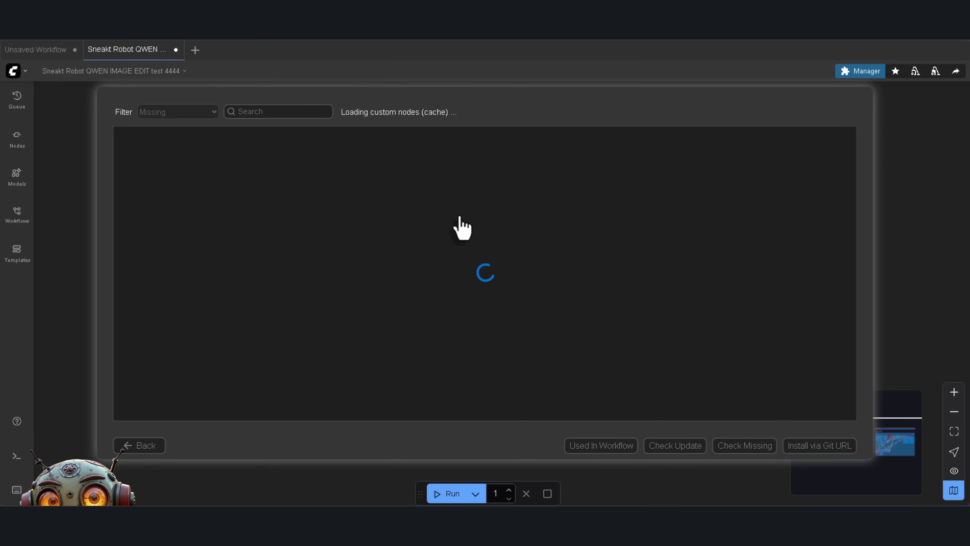
left_click(122, 137)
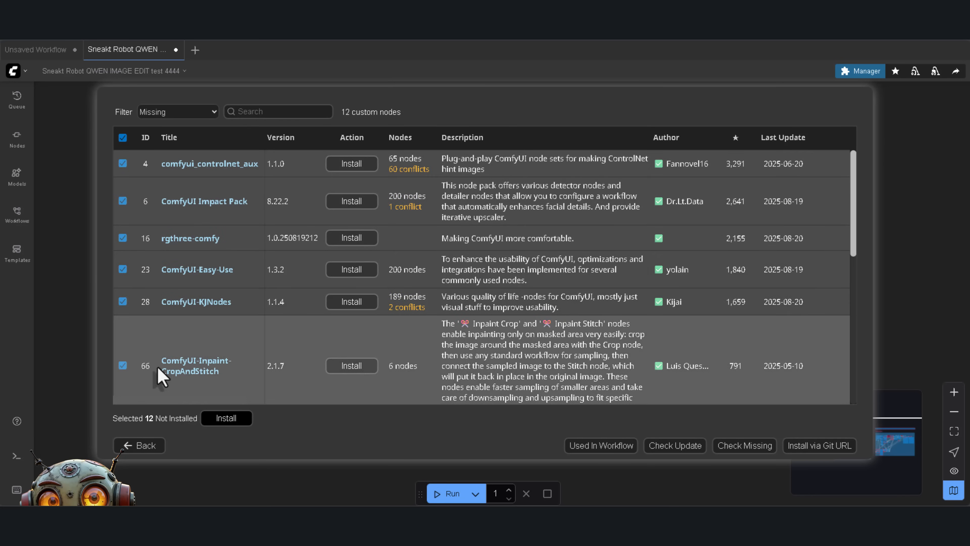
left_click(233, 422)
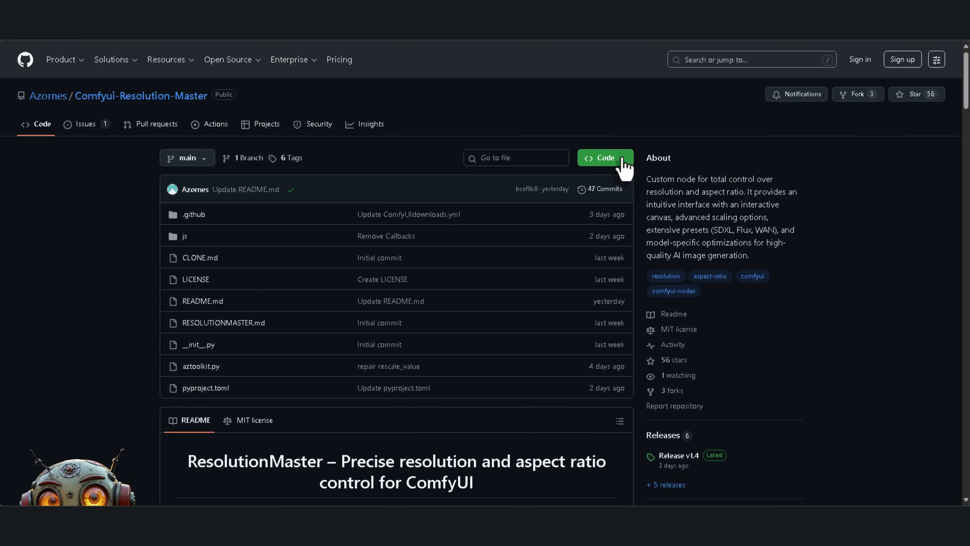
Copy the Comfyui-Resolution-Master repository URL from GitHub and install that node pack in ComfyUI Manager from its Git URL.
left_click(622, 161)
left_click(616, 230)
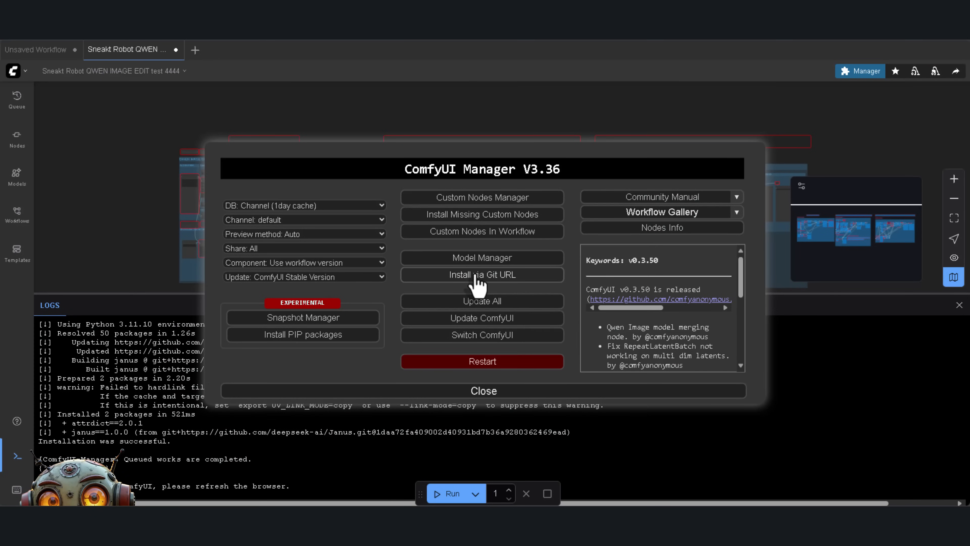
left_click(476, 279)
key("ctrl+v")
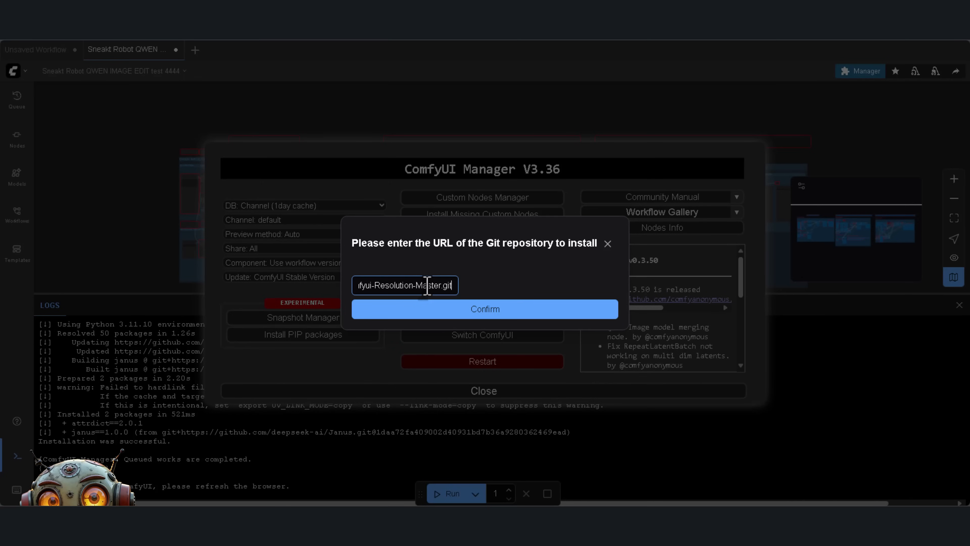
left_click(464, 316)
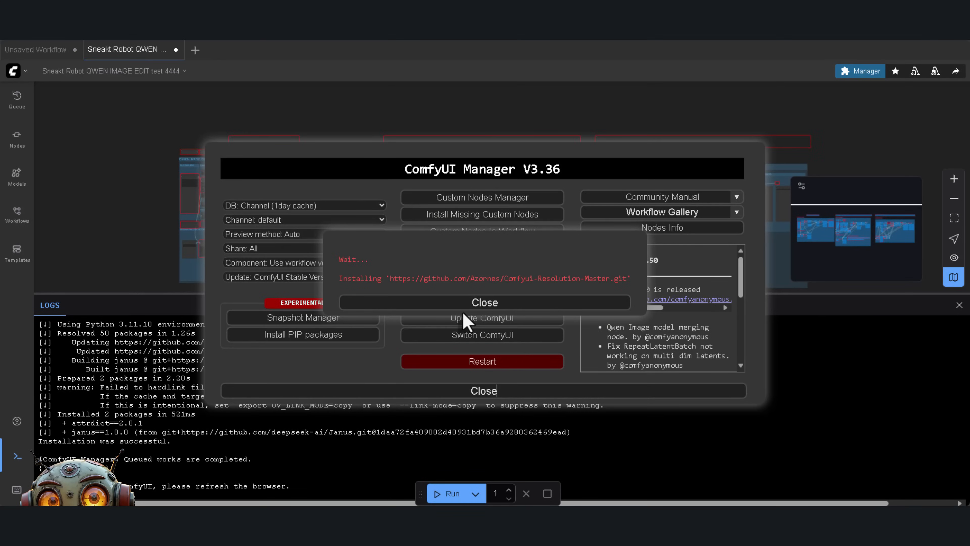